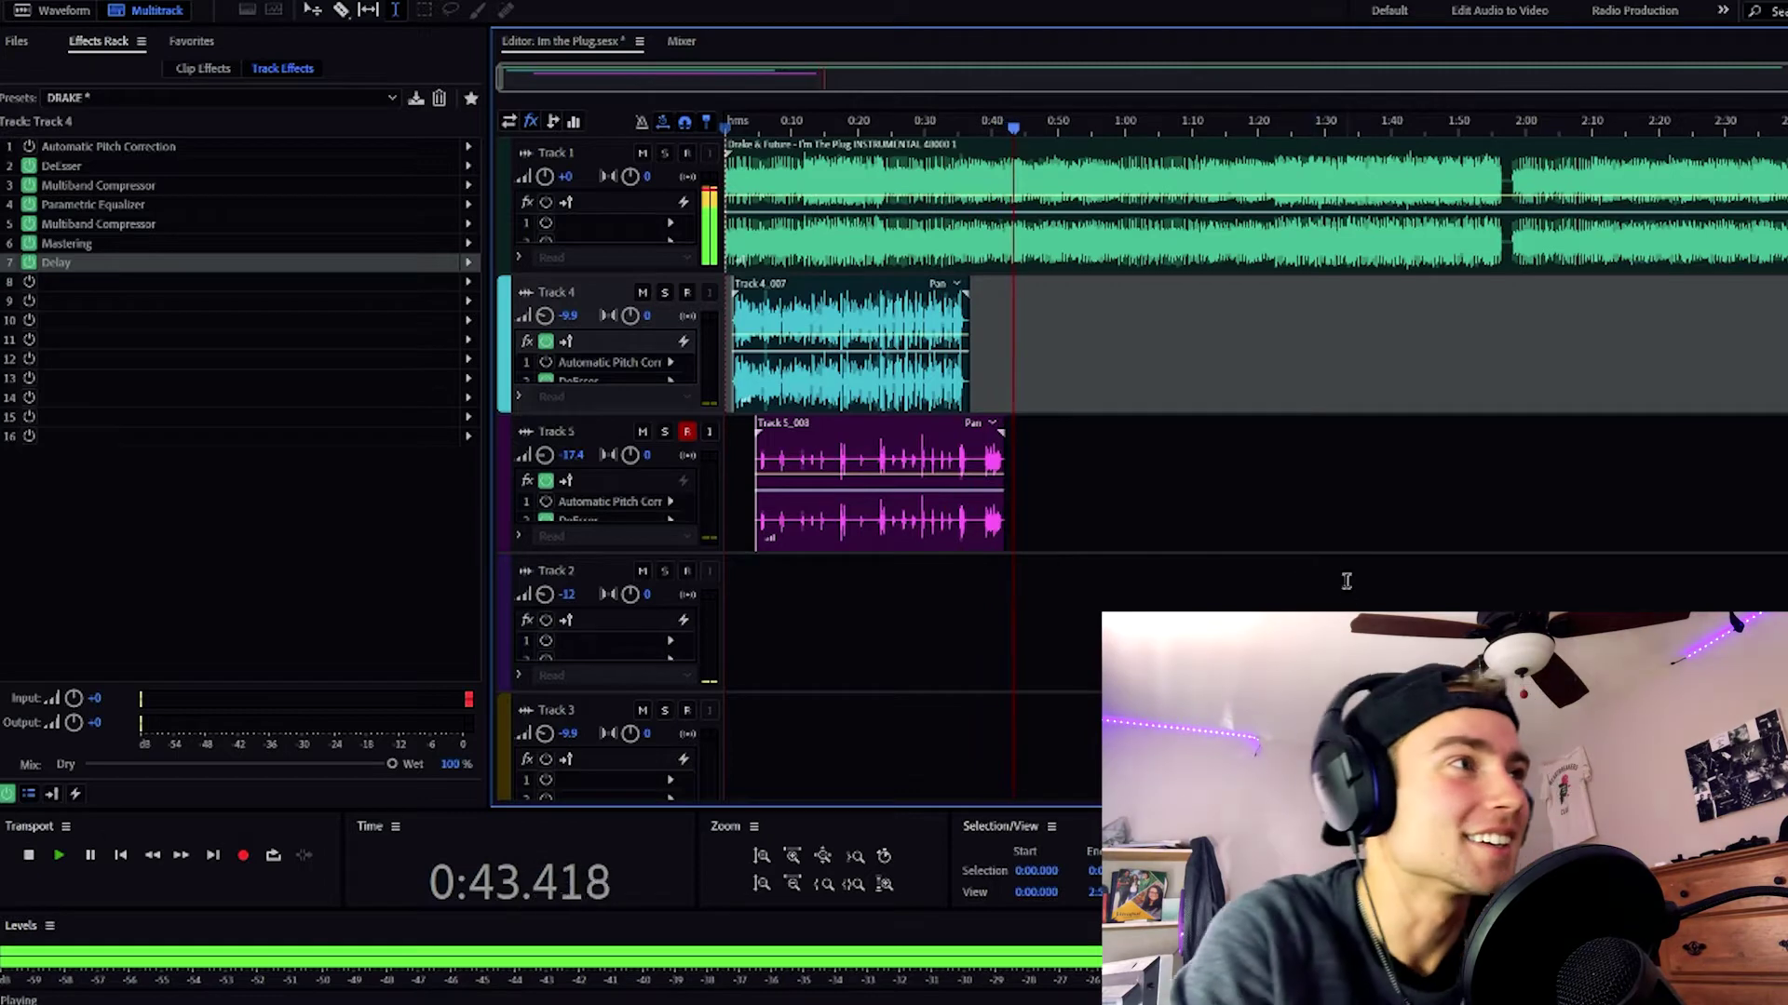
# - Stop playback, return the playhead to the start of the session, and mute the instrumental on Track 1
pyautogui.press('space')
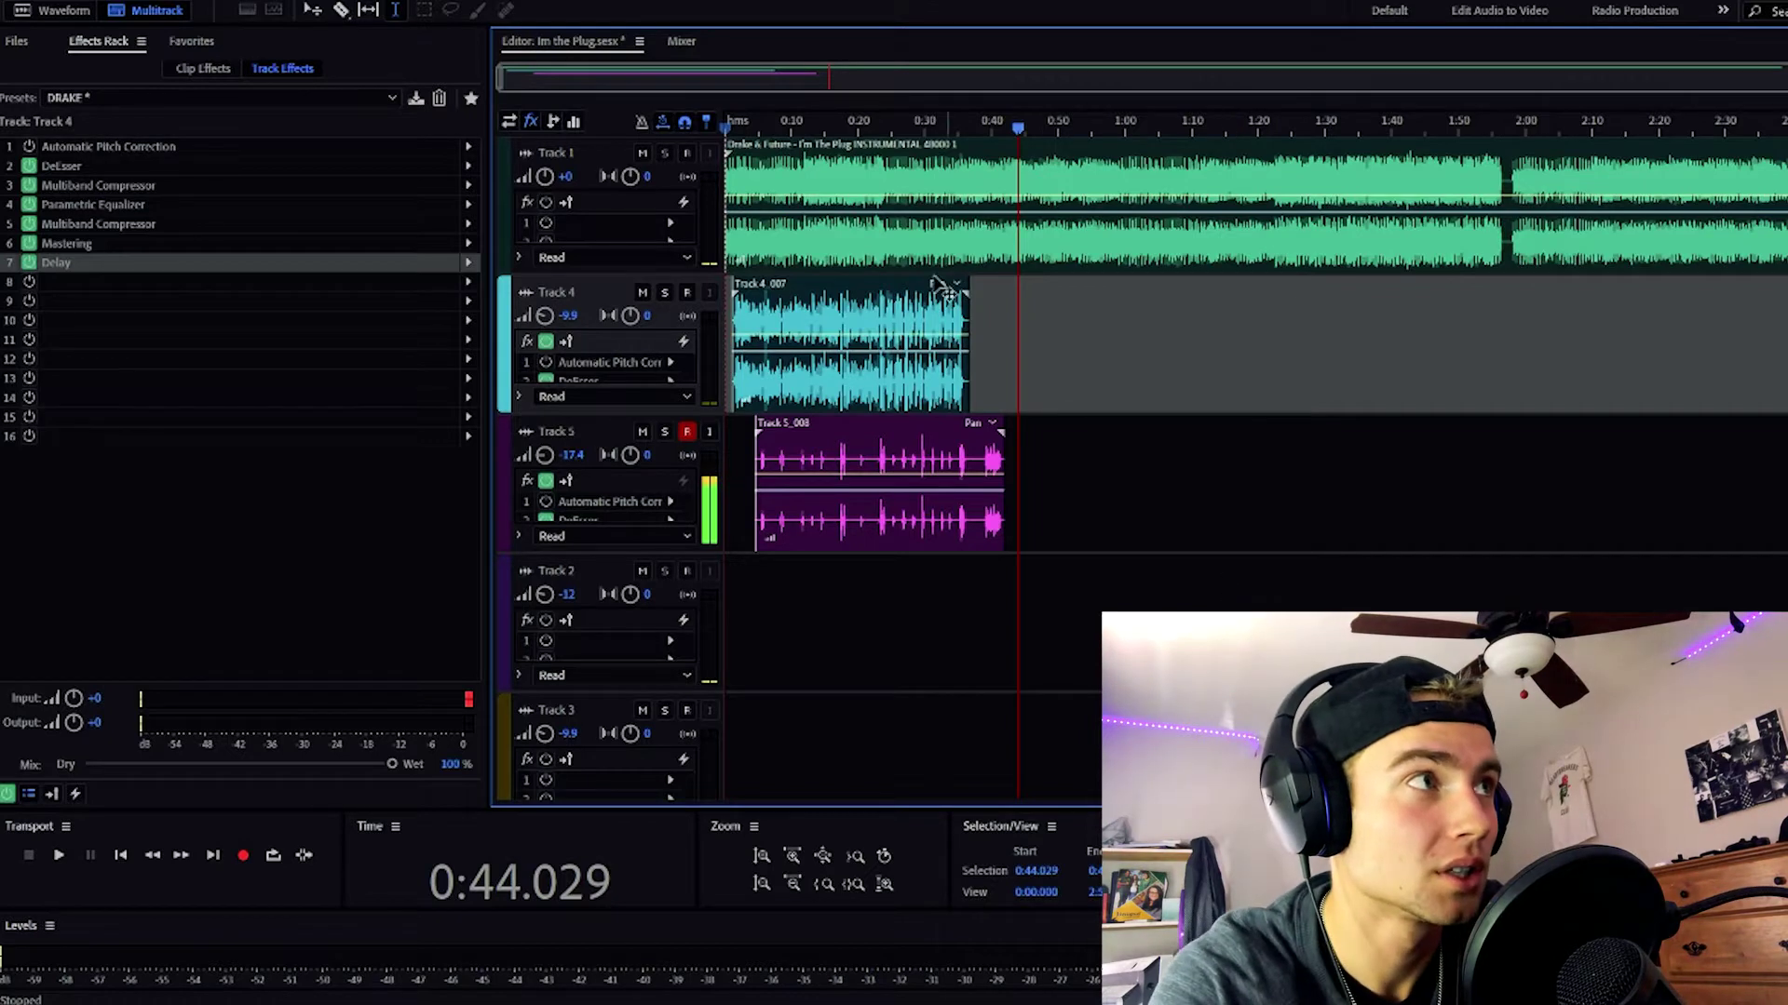
pyautogui.moveTo(1020, 131); pyautogui.dragTo(371, 271)
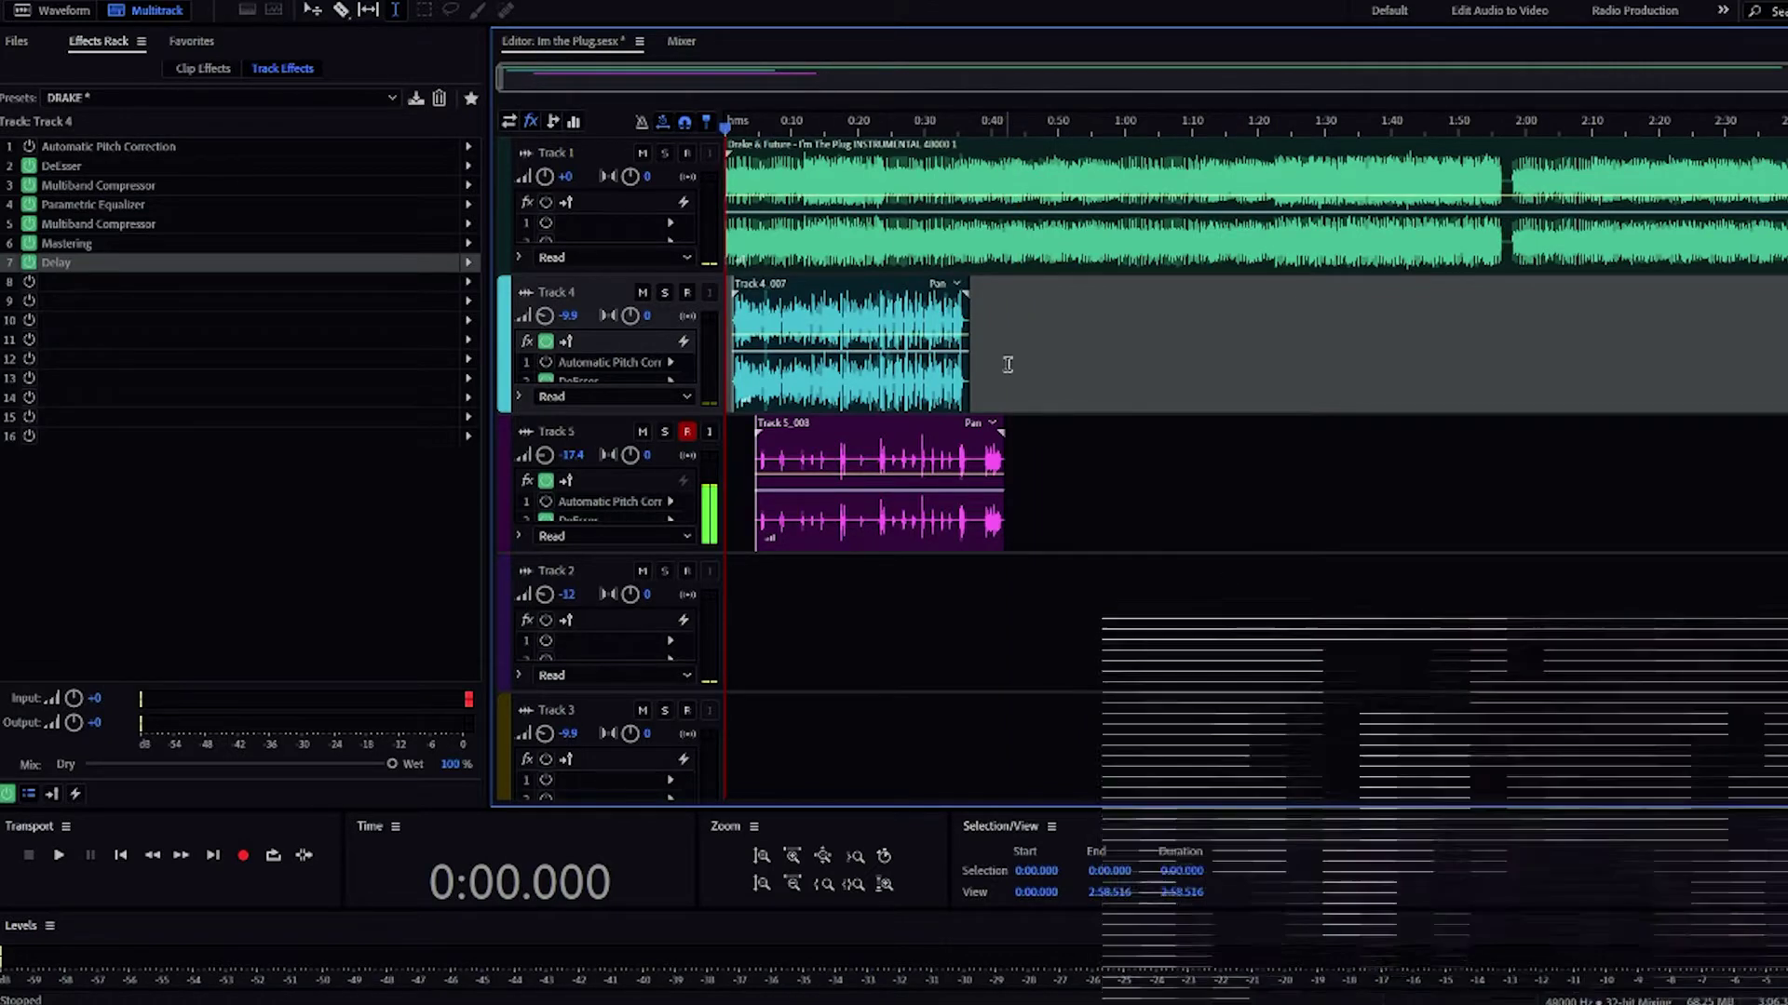
pyautogui.click(634, 150)
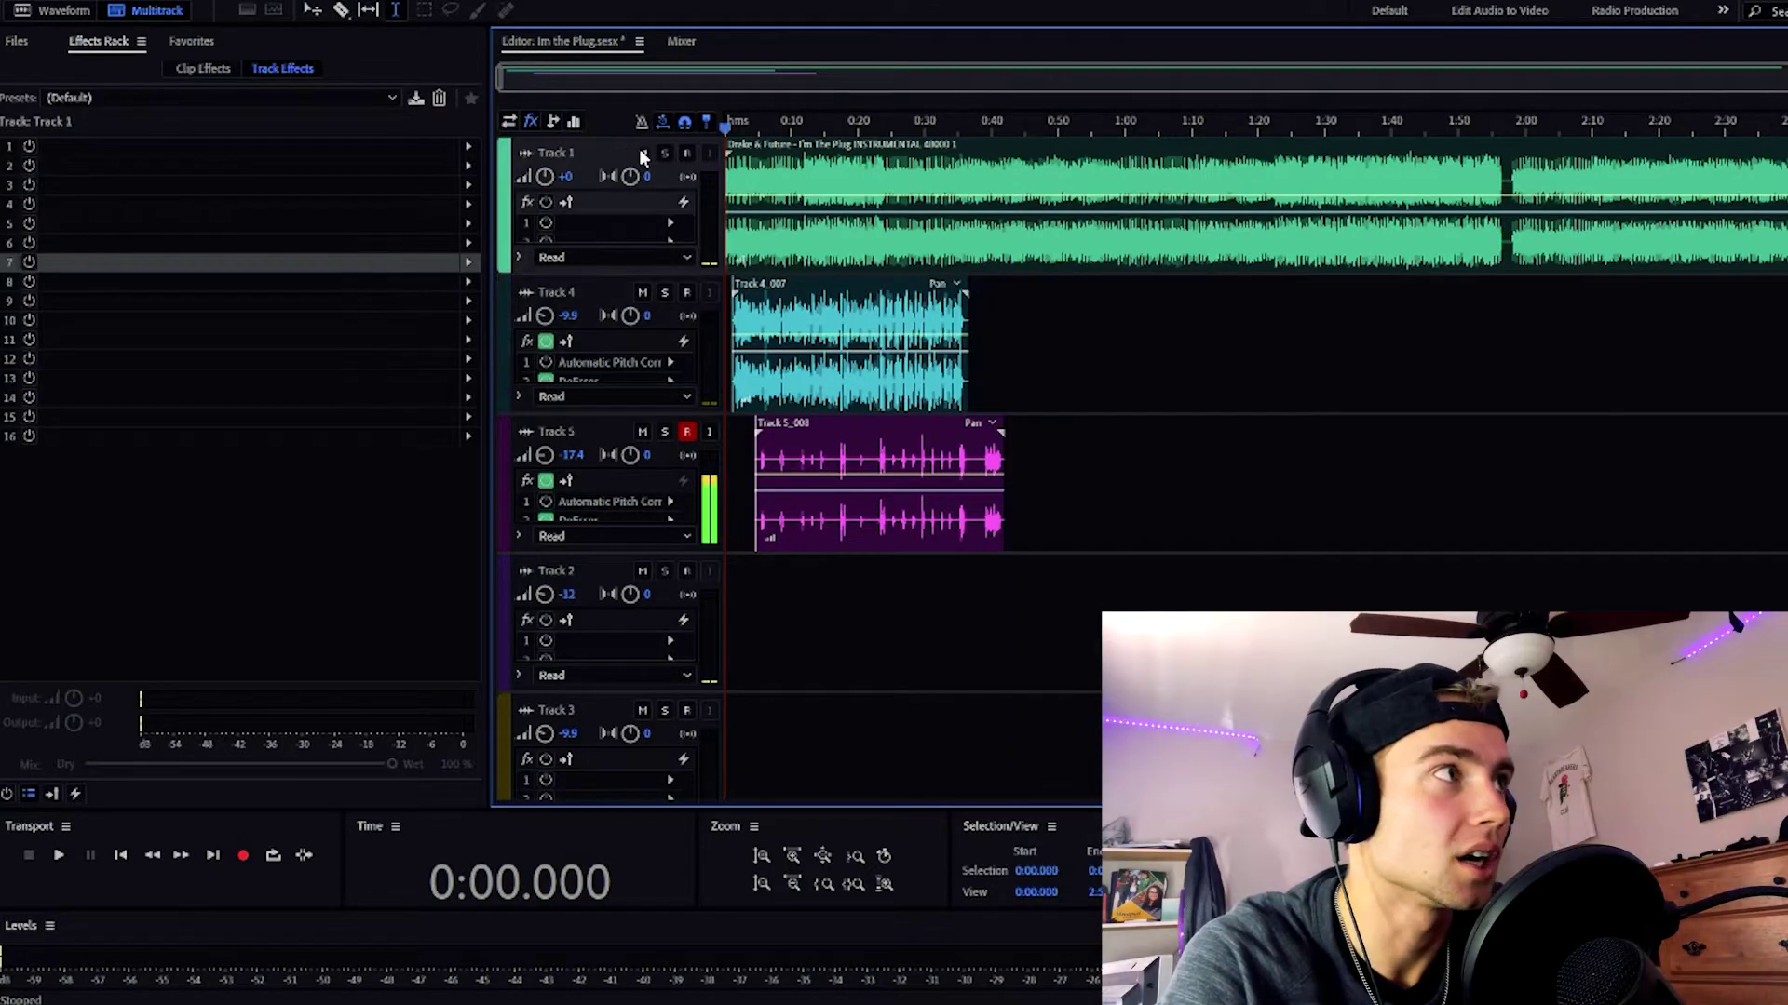
pyautogui.click(642, 153)
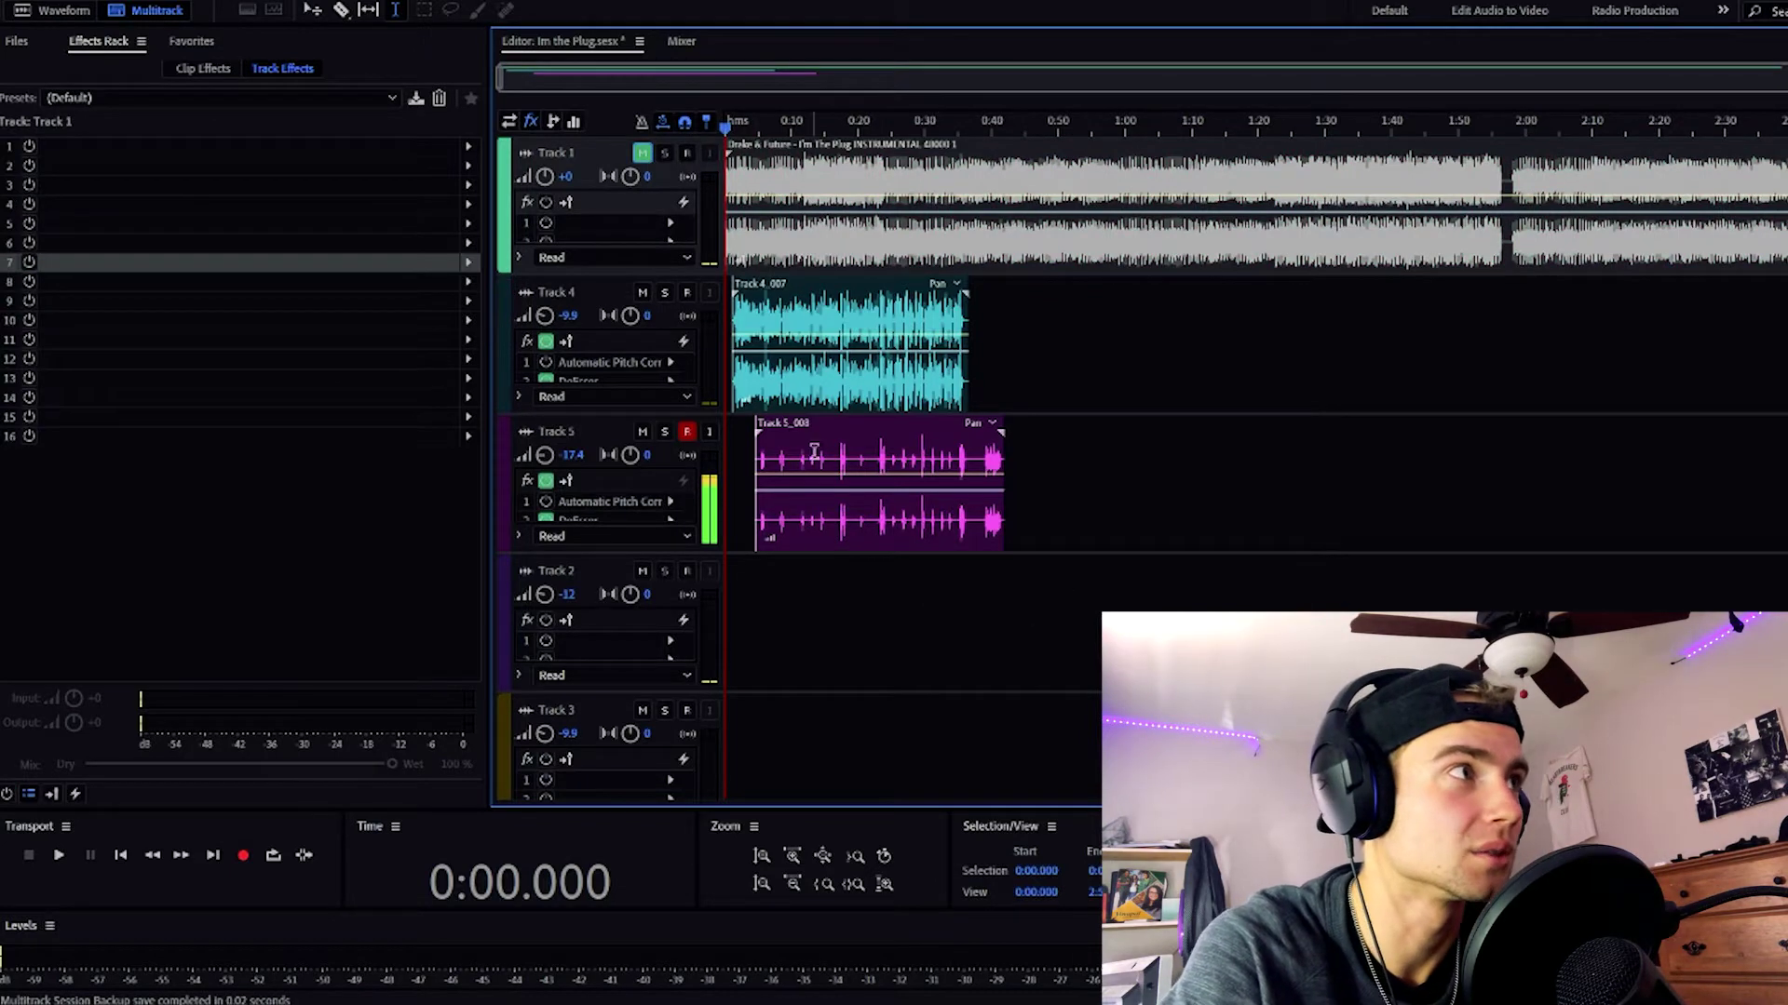
# - Turn off every effect in Track 4's effects rack and mute Track 5
pyautogui.click(726, 335)
pyautogui.click(238, 396)
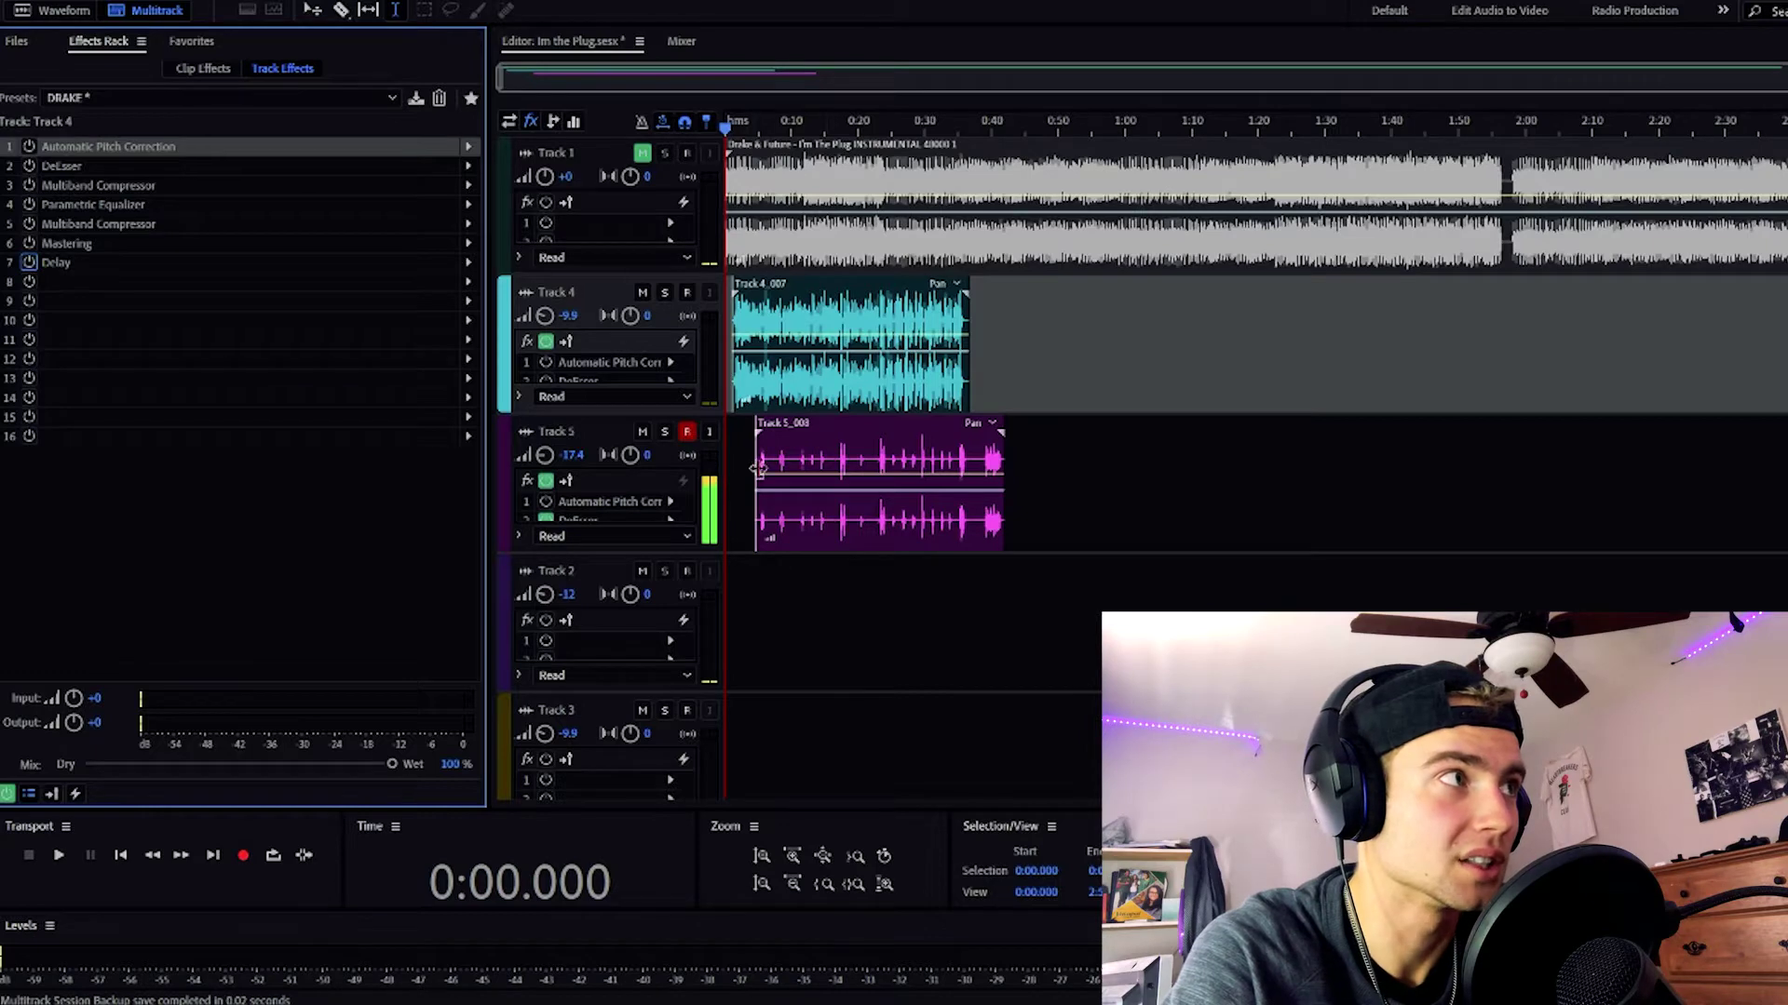
pyautogui.click(642, 432)
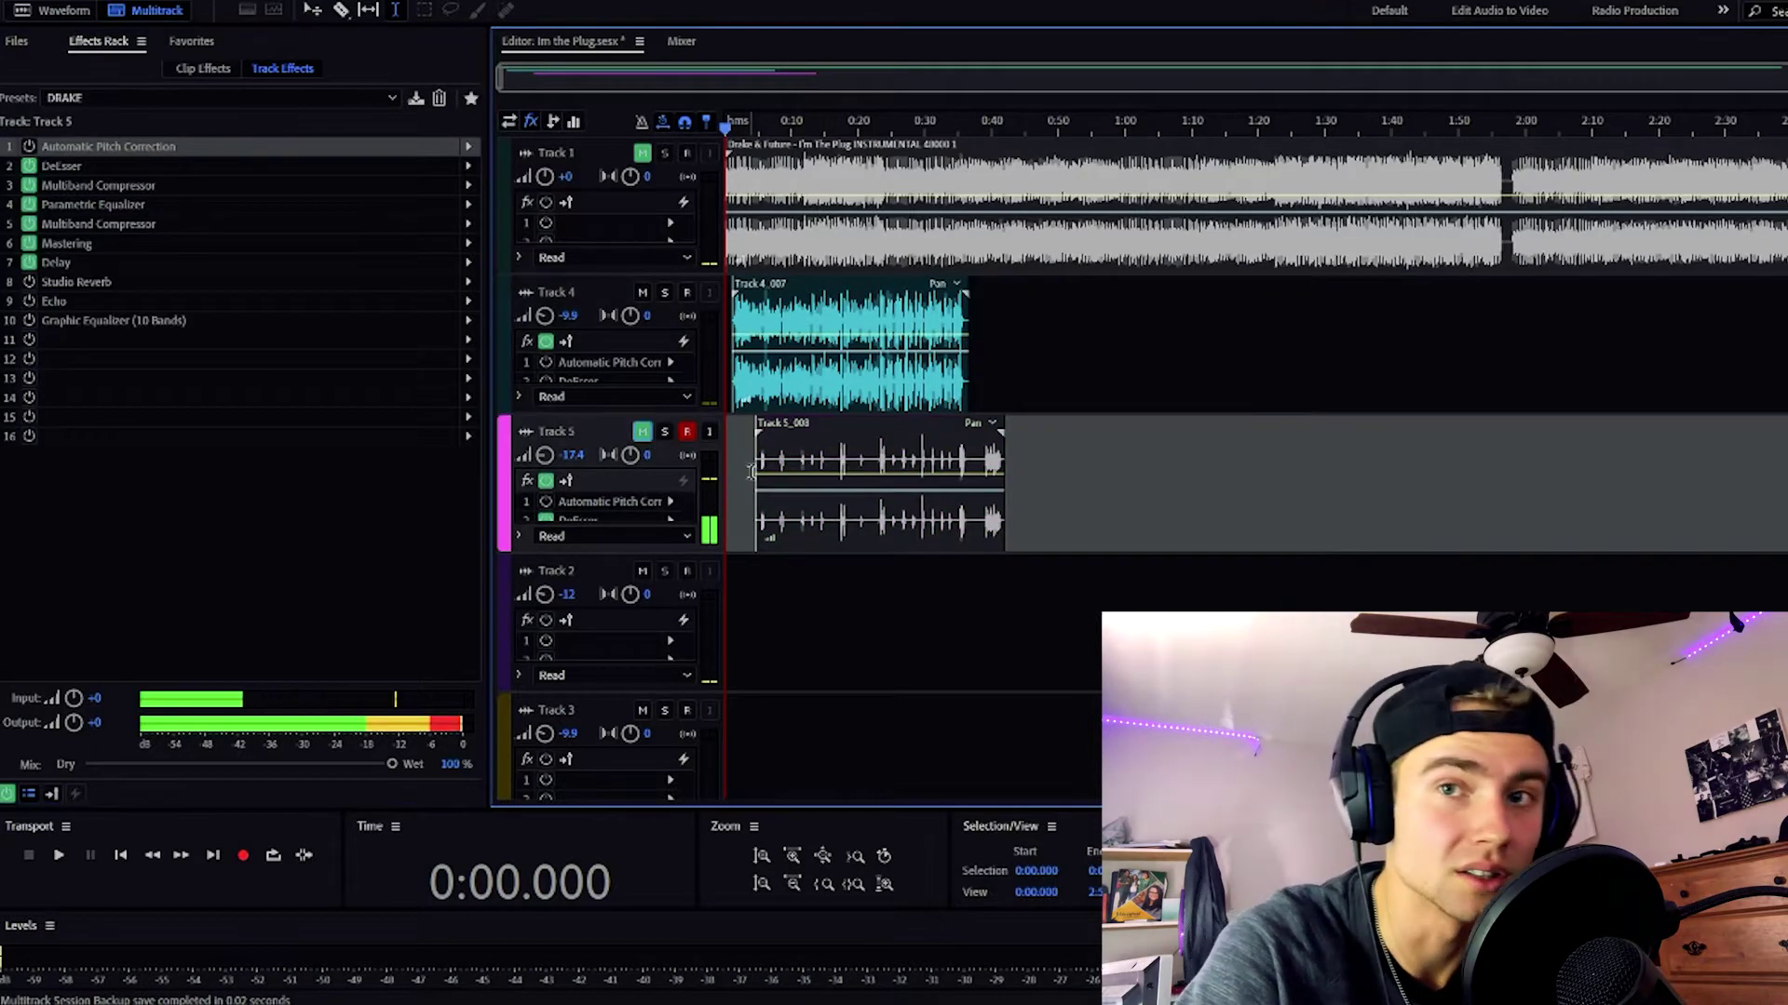
# - Play the Track 4 vocal with no effects, then stop and return the playhead to the start
pyautogui.press('space')
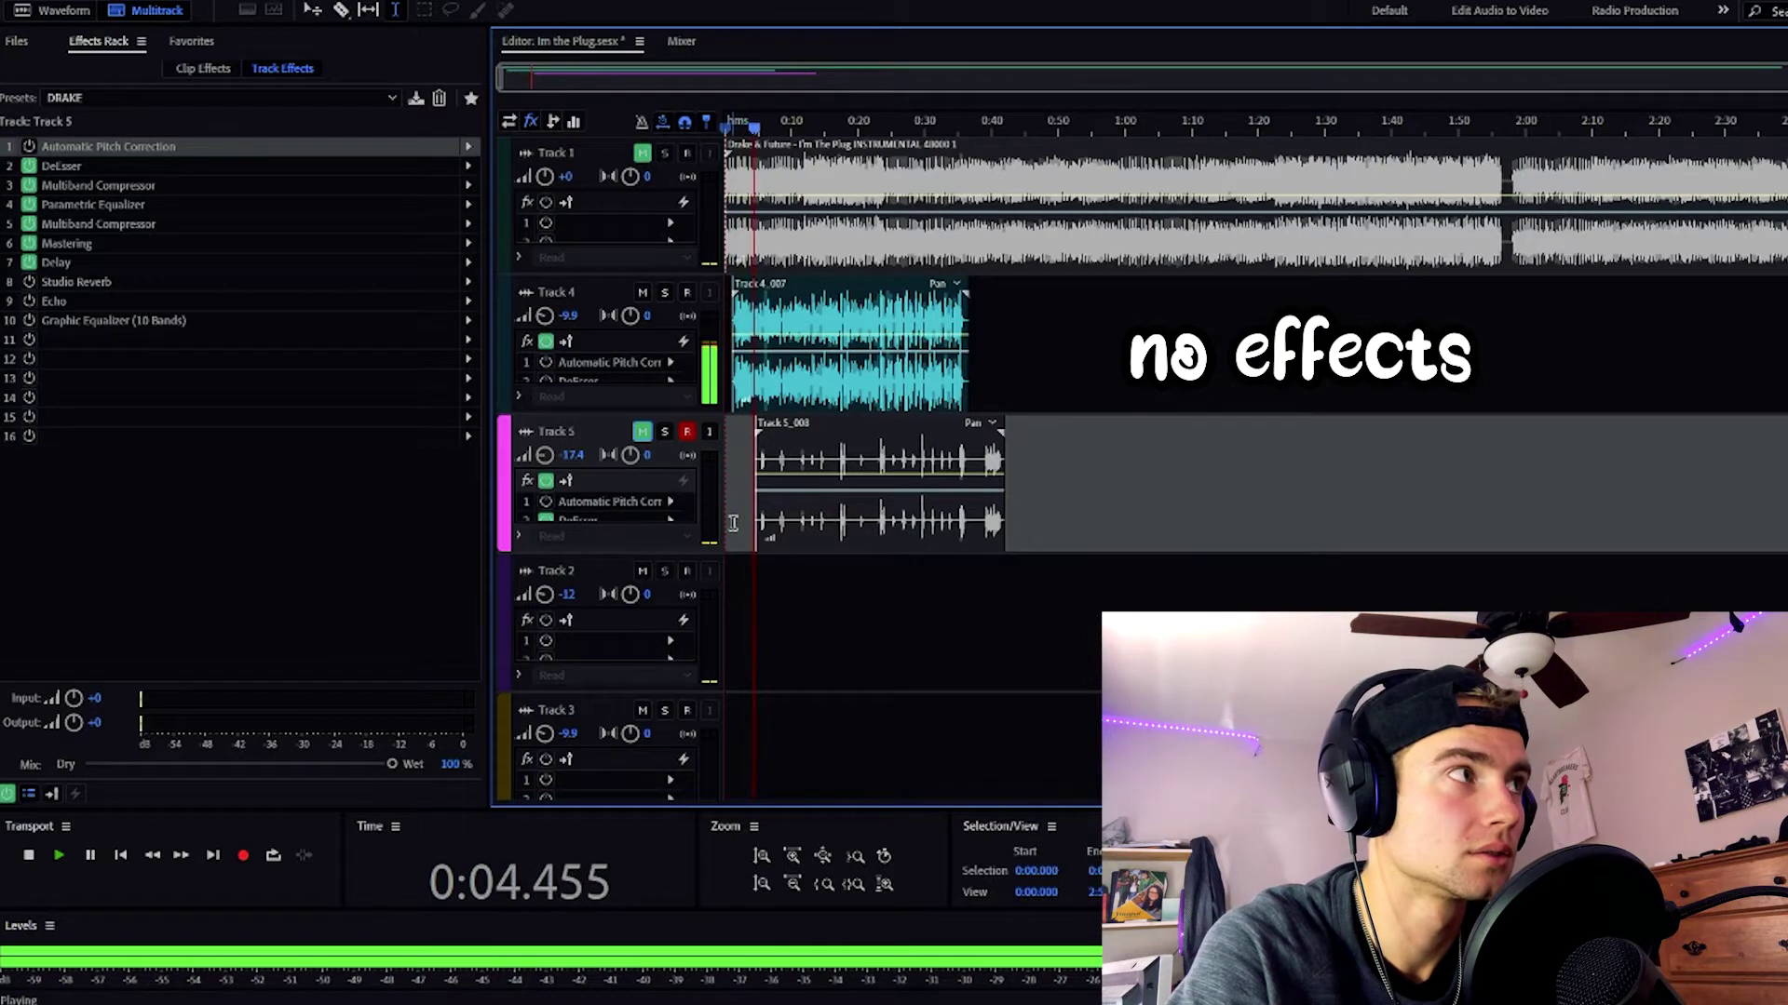
pyautogui.click(1015, 340)
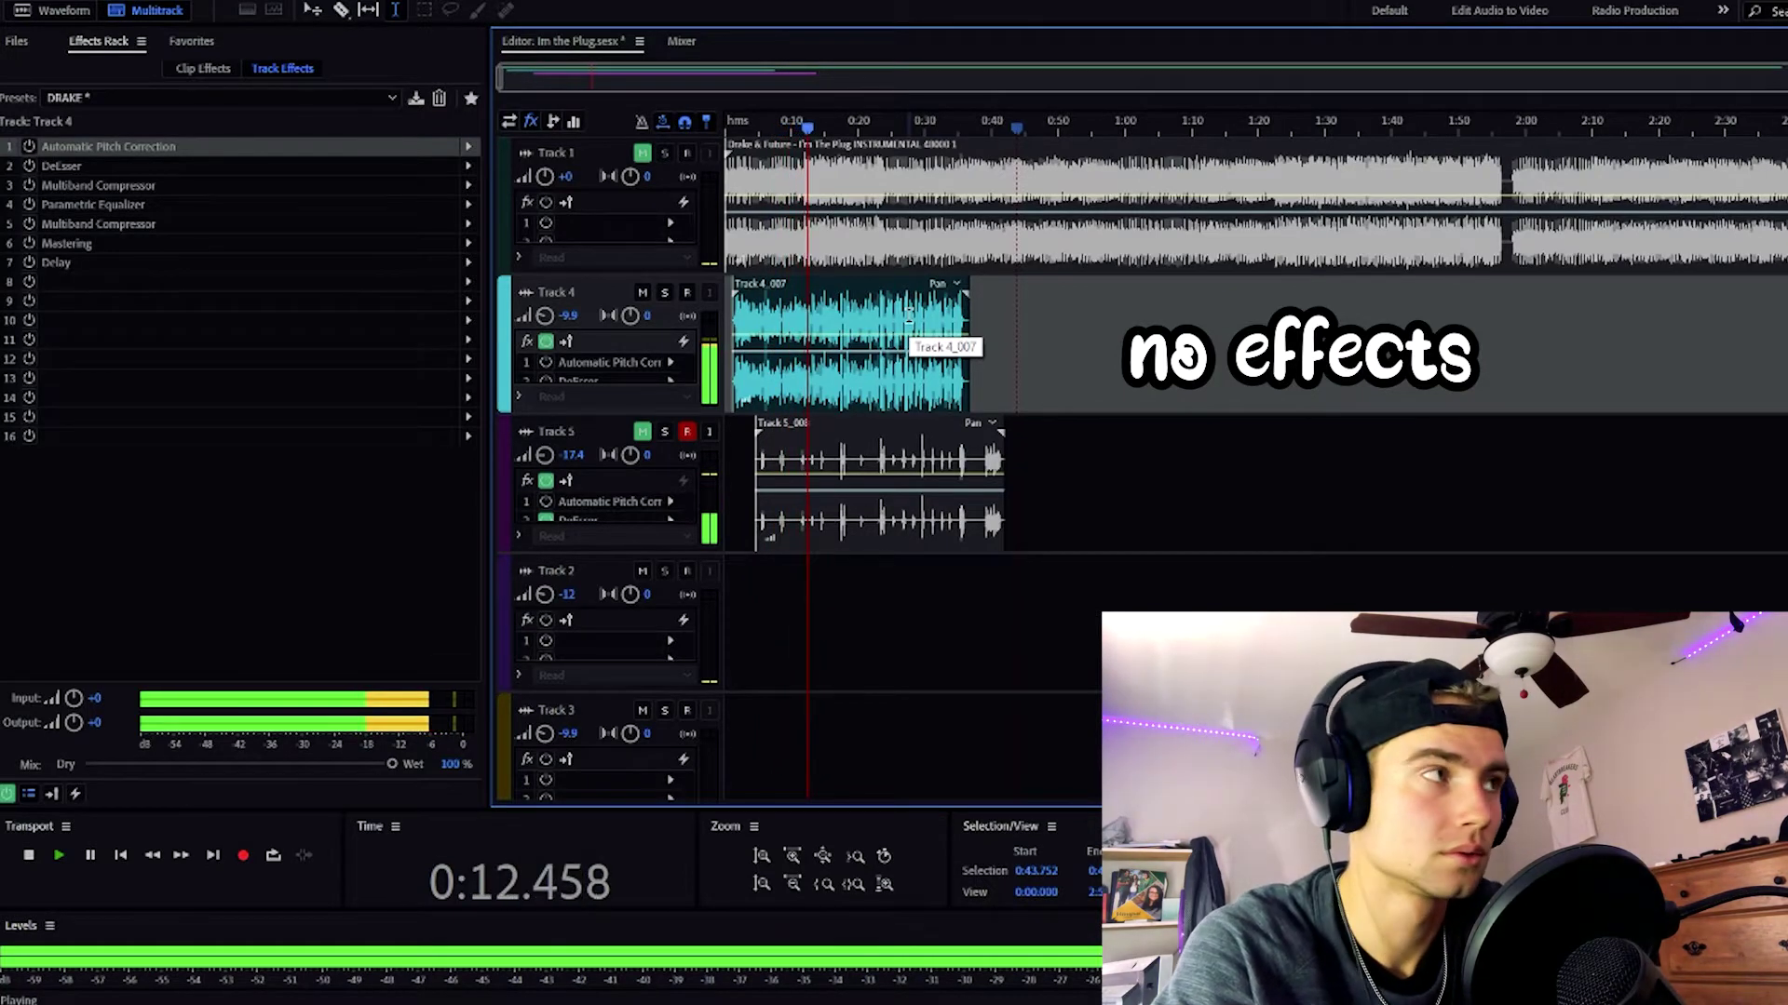
pyautogui.press('space')
pyautogui.moveTo(812, 133); pyautogui.dragTo(709, 163)
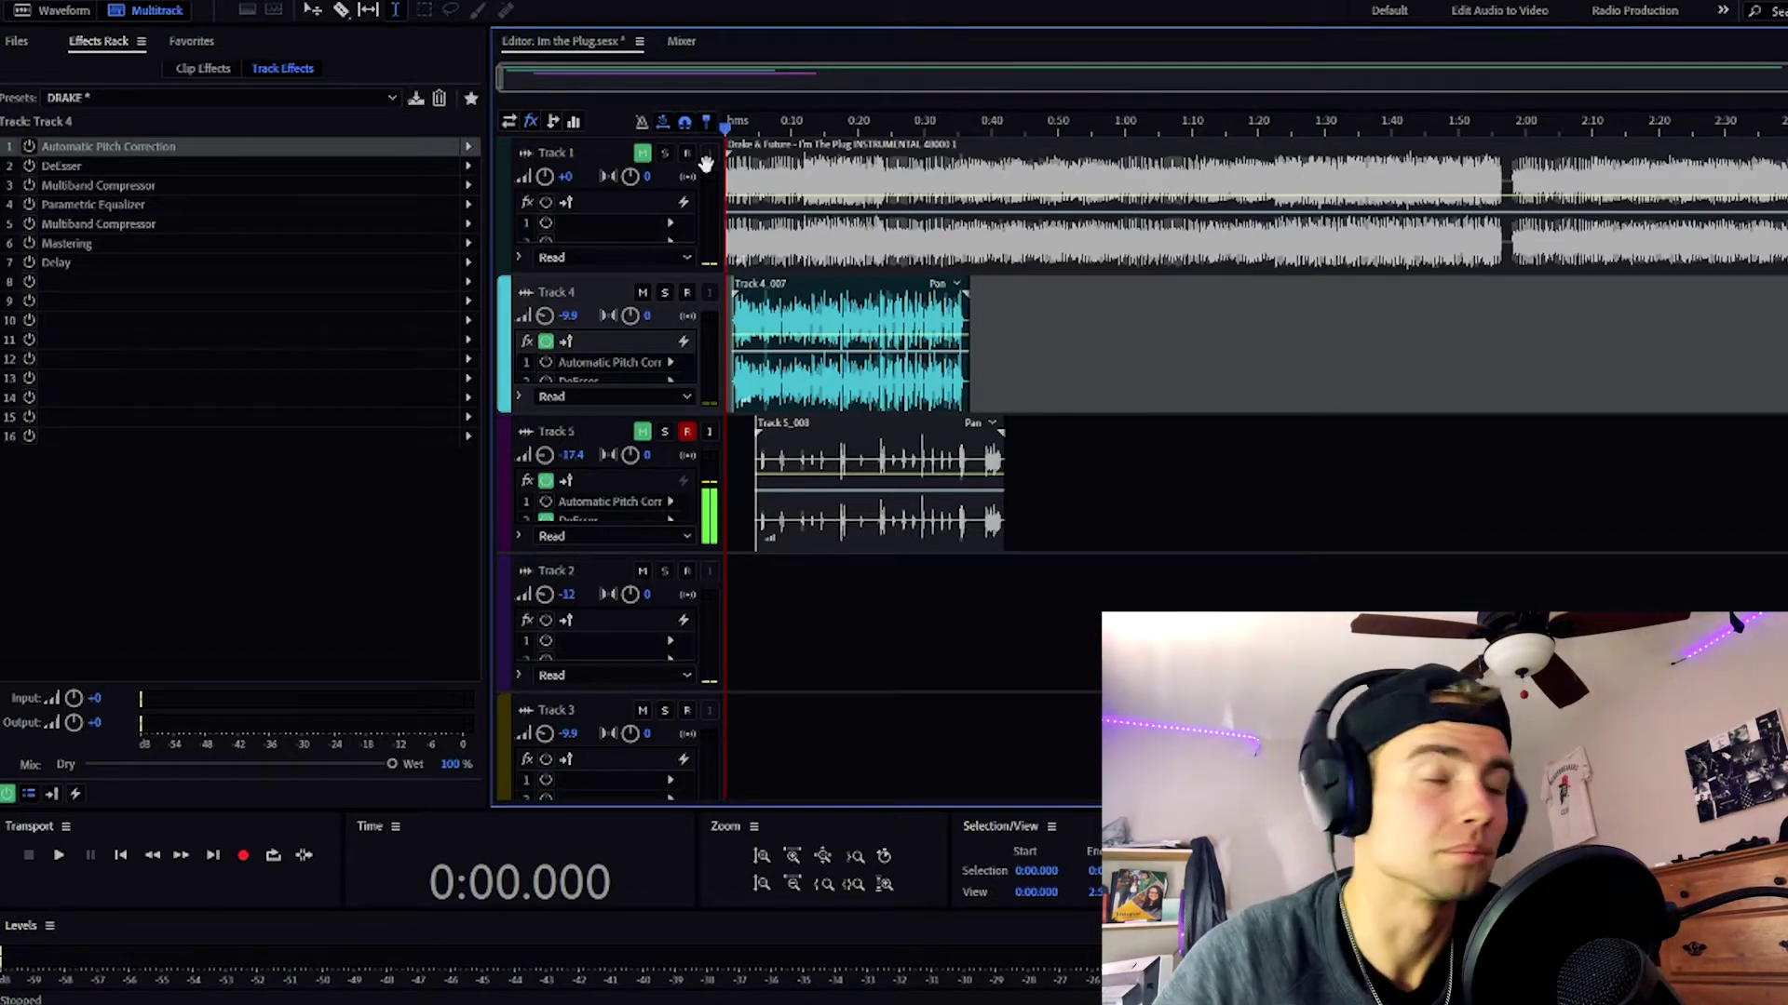
# - Enable the DeEsser on Track 4 and review its settings and available presets, keeping the custom preset
pyautogui.click(869, 345)
pyautogui.press('Home')
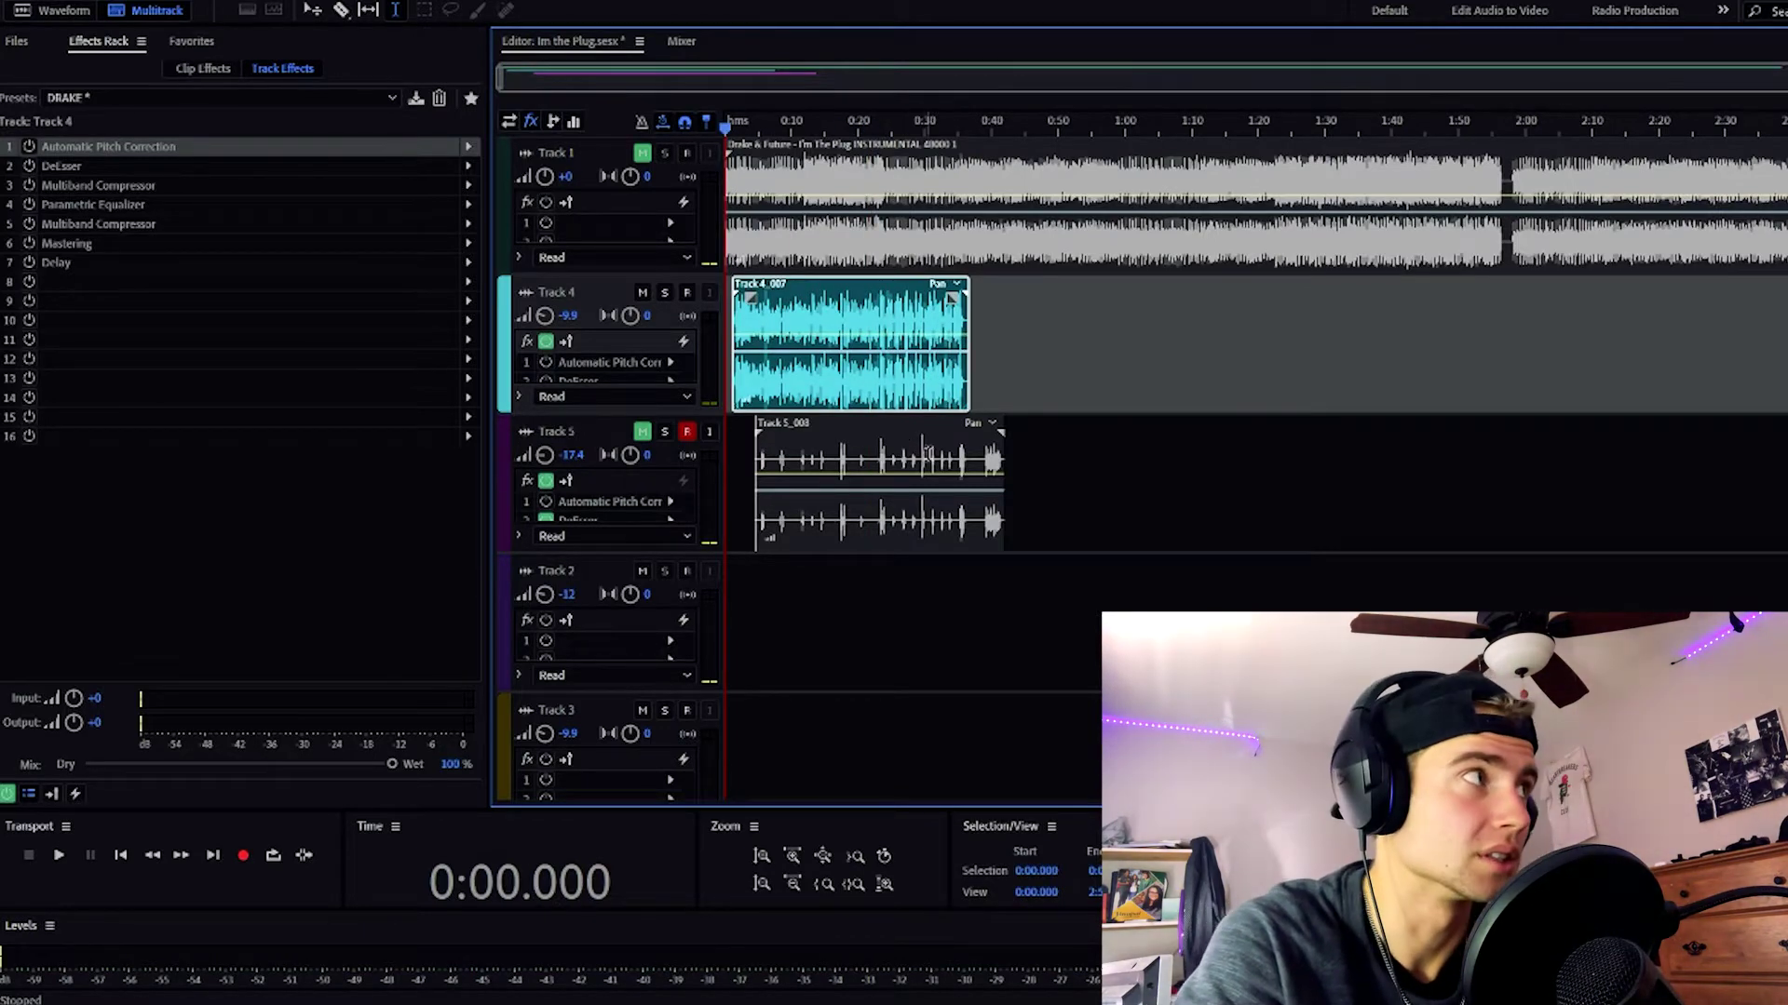
pyautogui.doubleClick(144, 163)
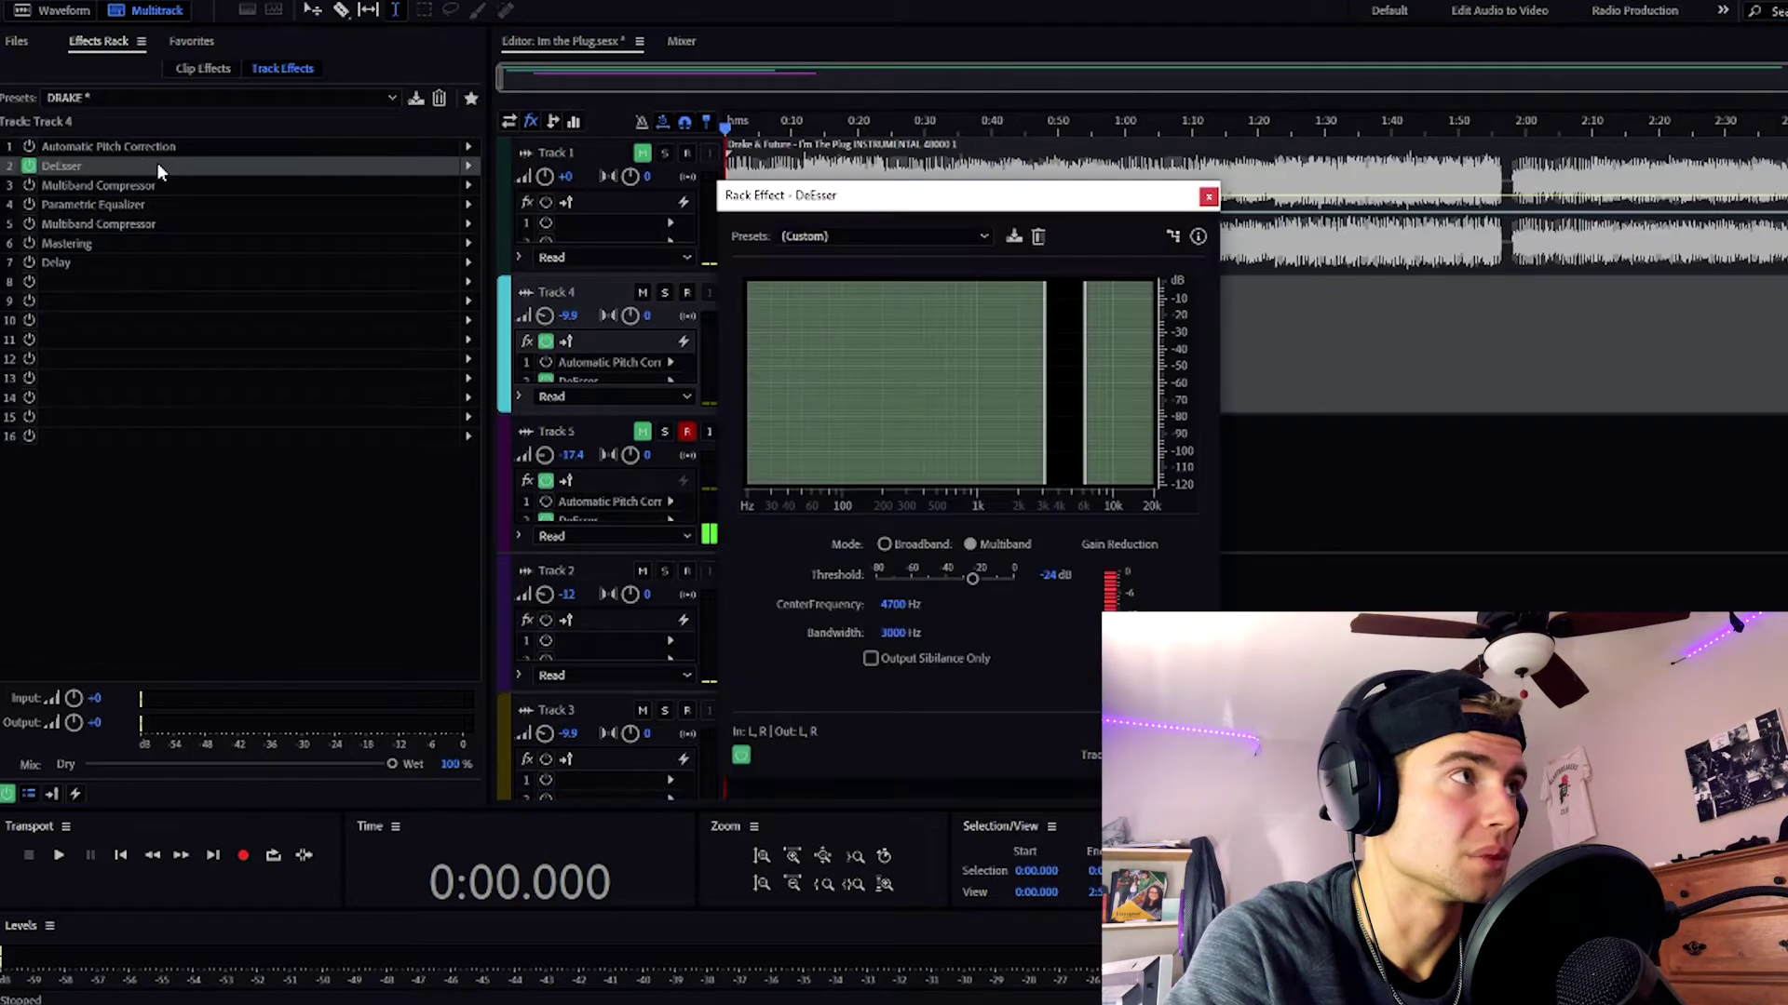
pyautogui.click(873, 237)
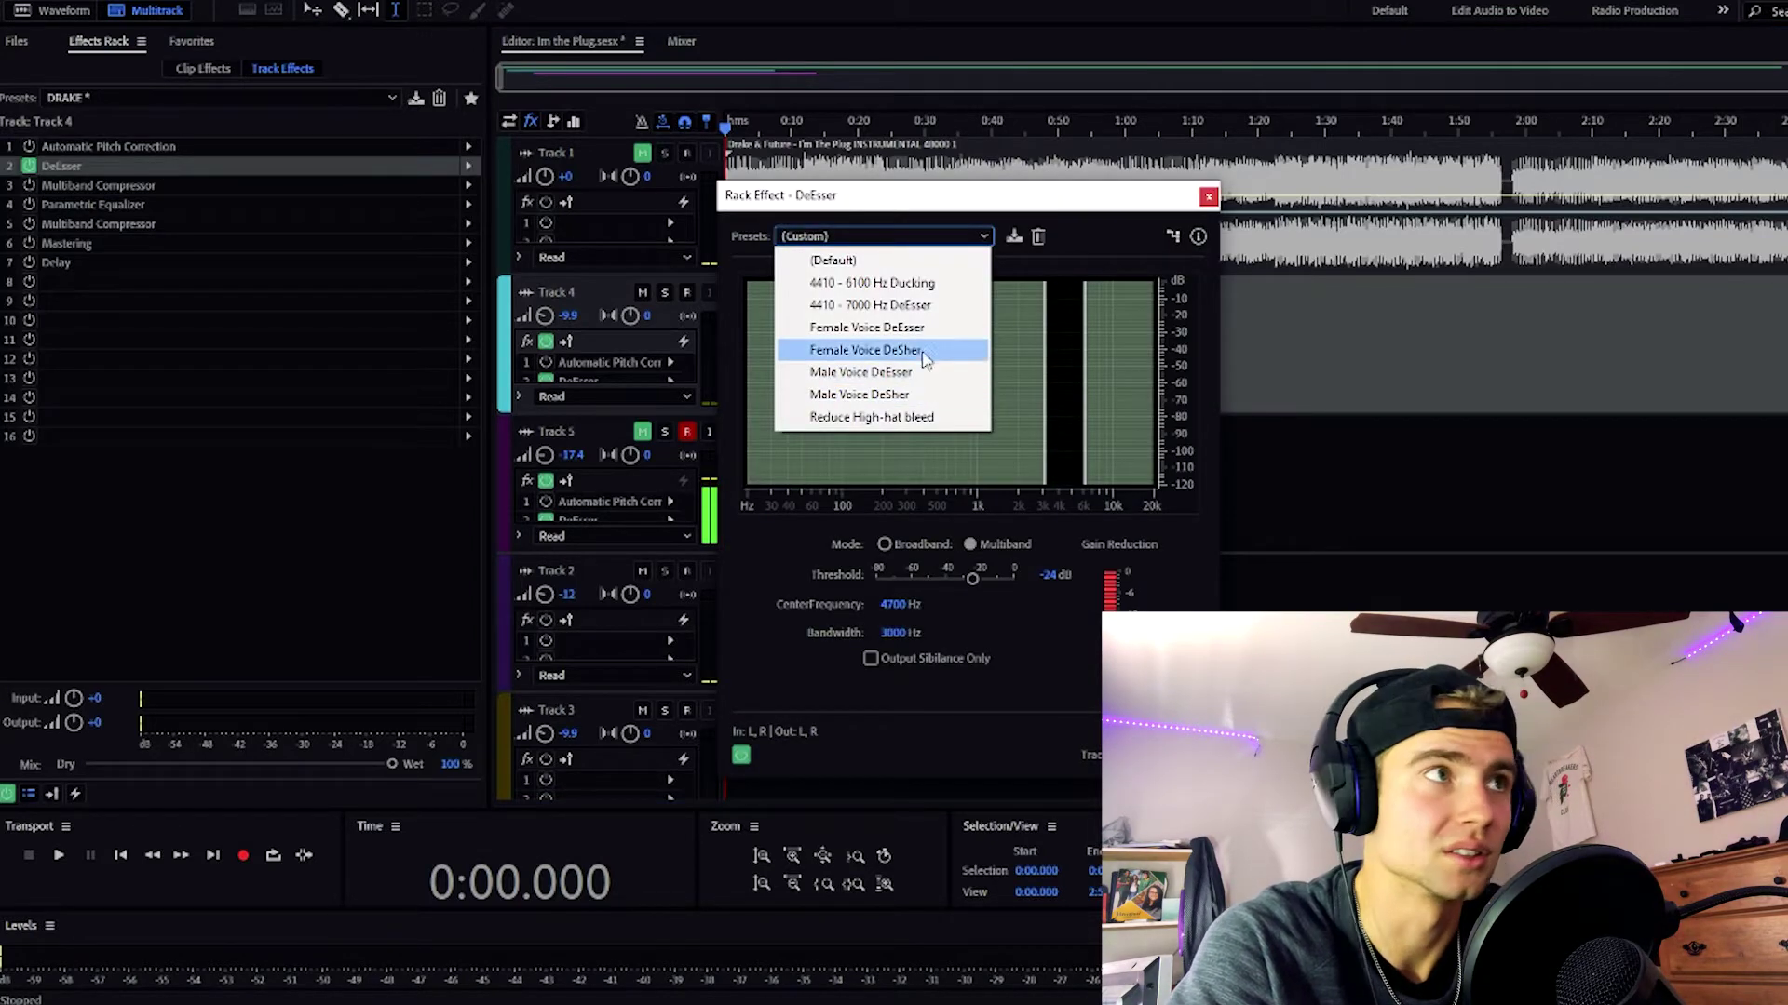
pyautogui.click(985, 193)
pyautogui.click(1208, 196)
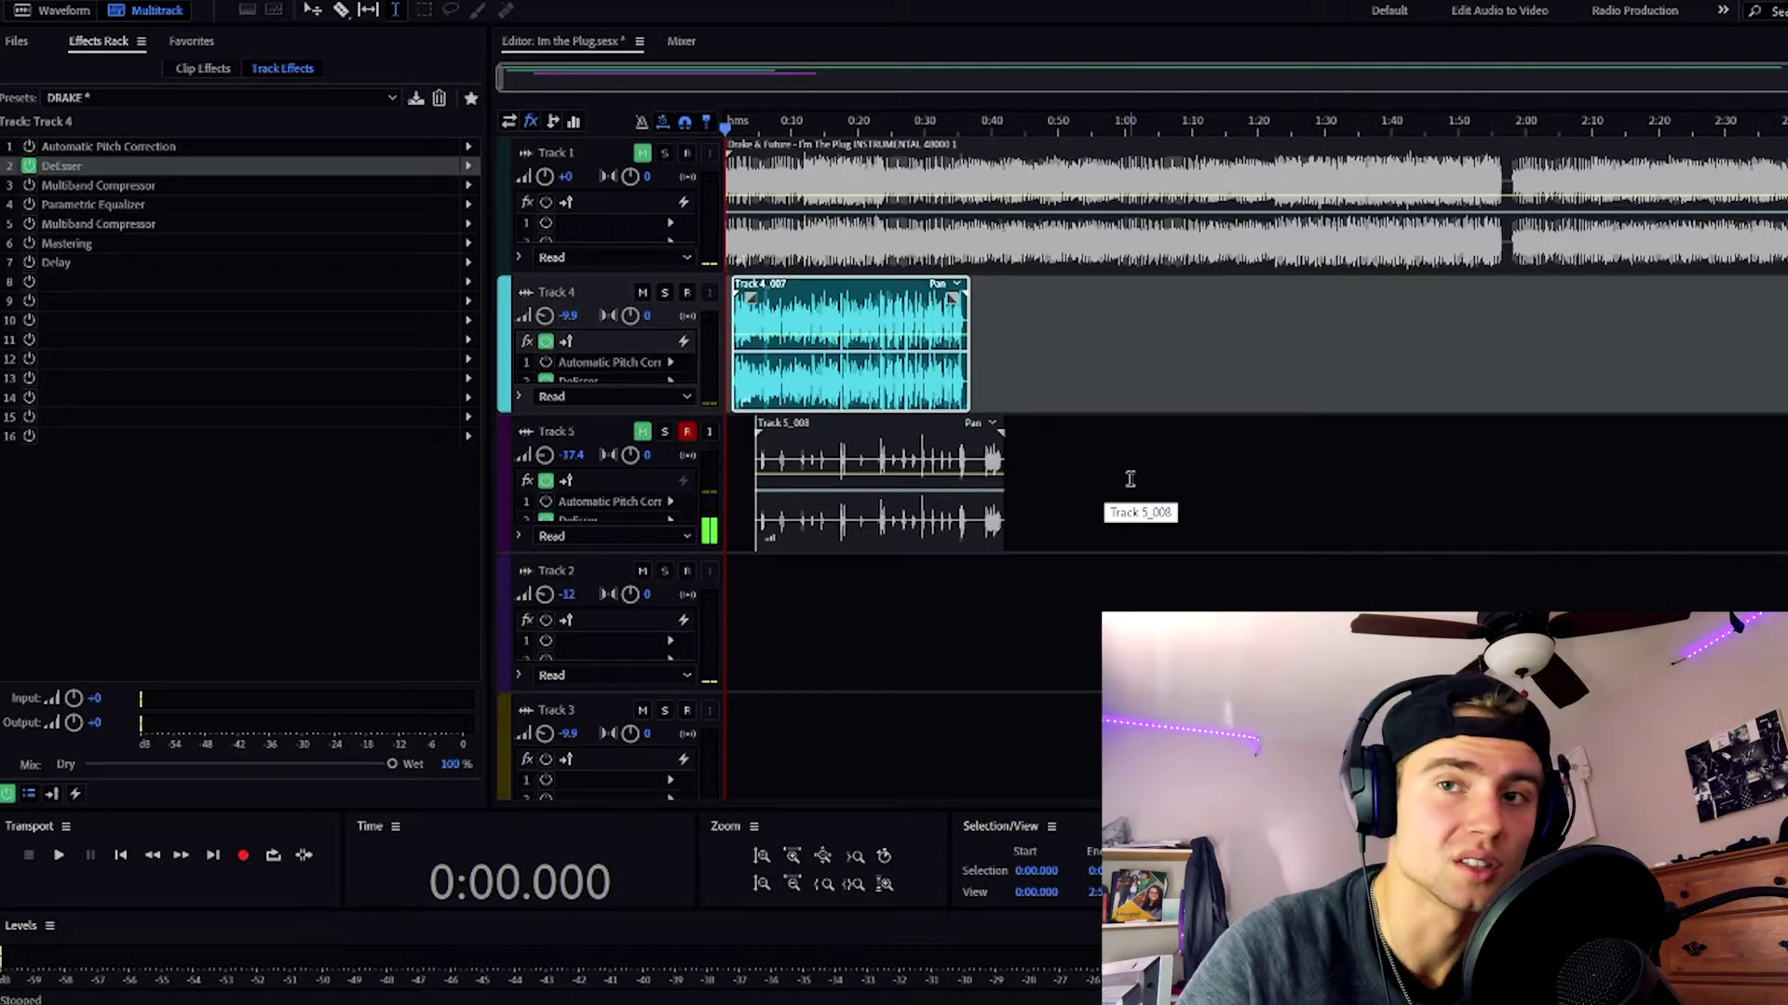
# - Enable the Multiband Compressor in slot 3 of Track 4's rack and open its settings
pyautogui.click(30, 184)
pyautogui.click(85, 184)
pyautogui.doubleClick(85, 185)
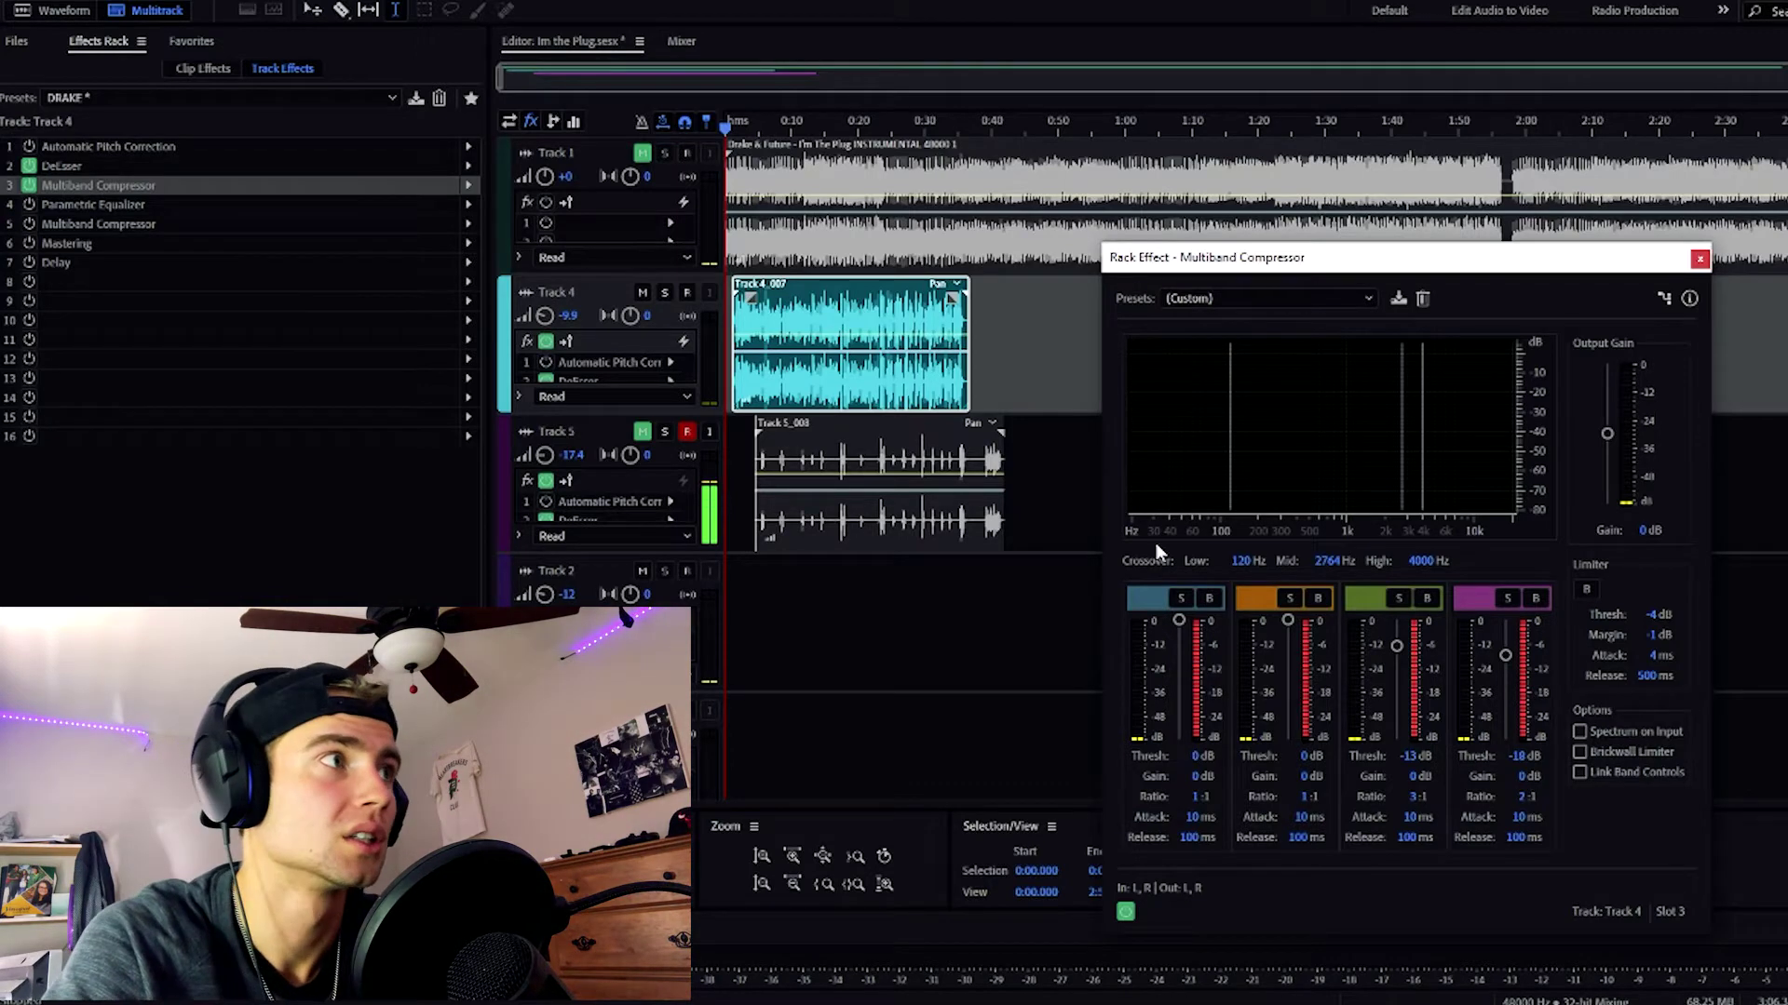
# - Play Track 4 from near the start, comparing the vocal with the slot 3 Multiband Compressor off and on
pyautogui.click(735, 131)
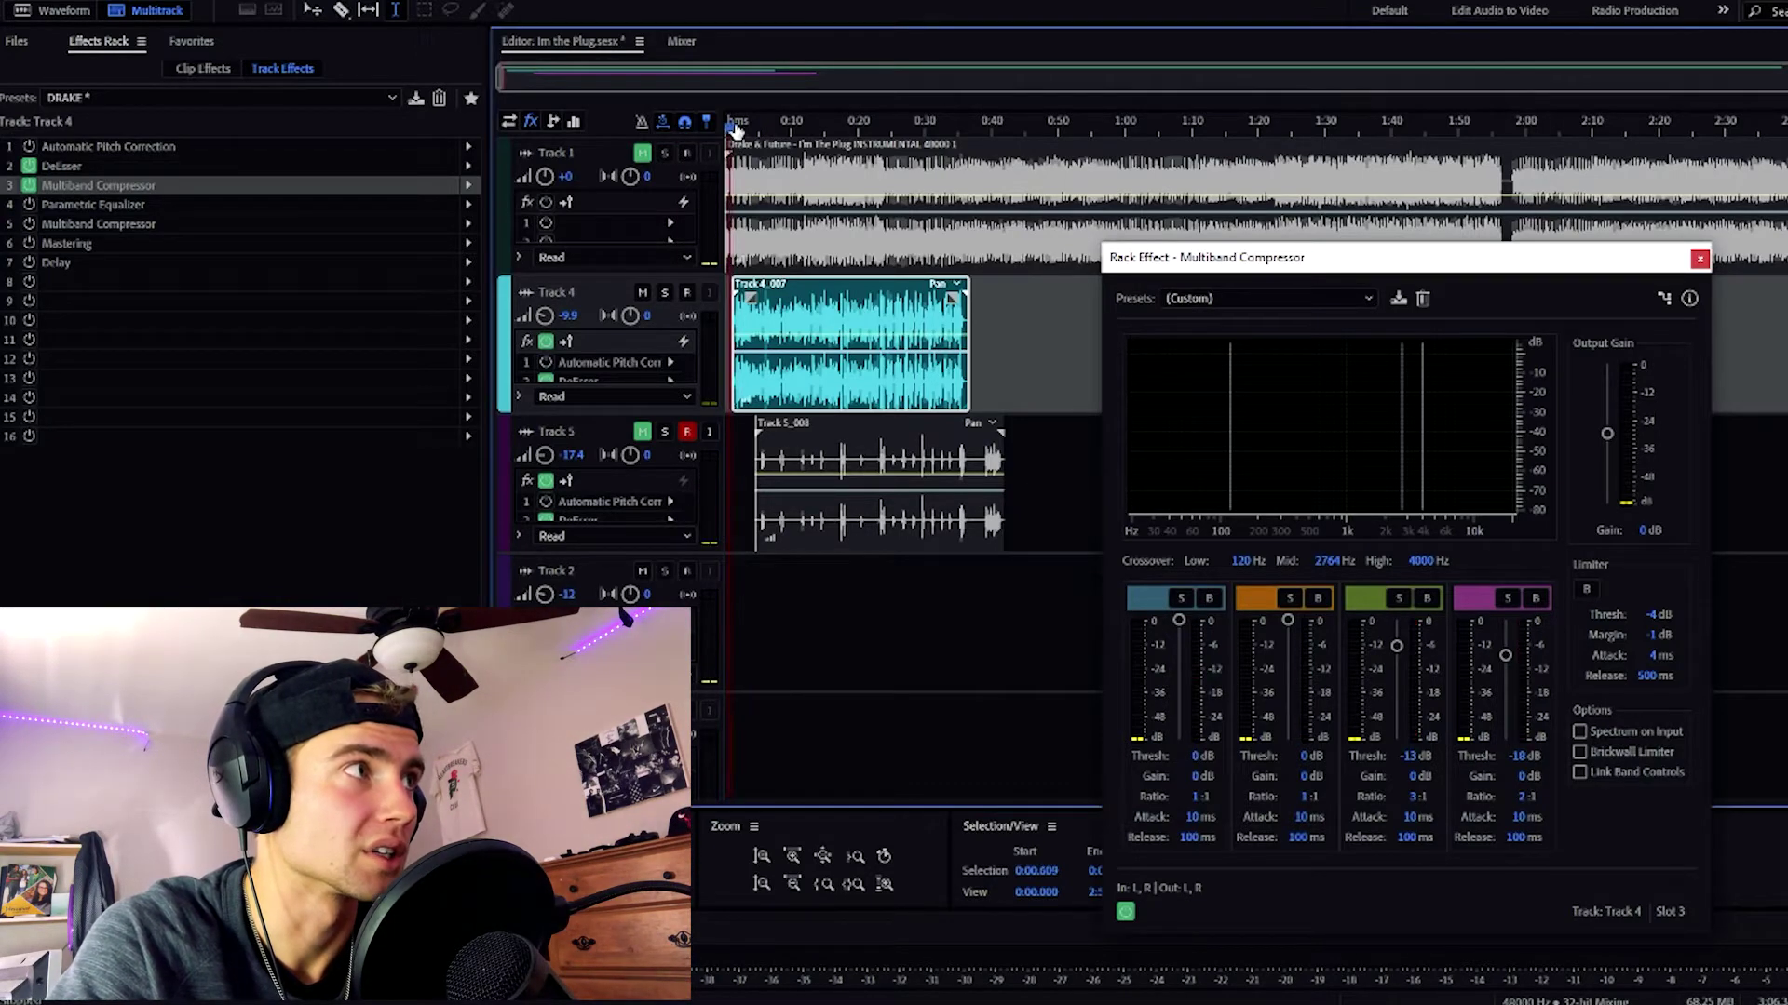
pyautogui.click(29, 186)
pyautogui.press('space')
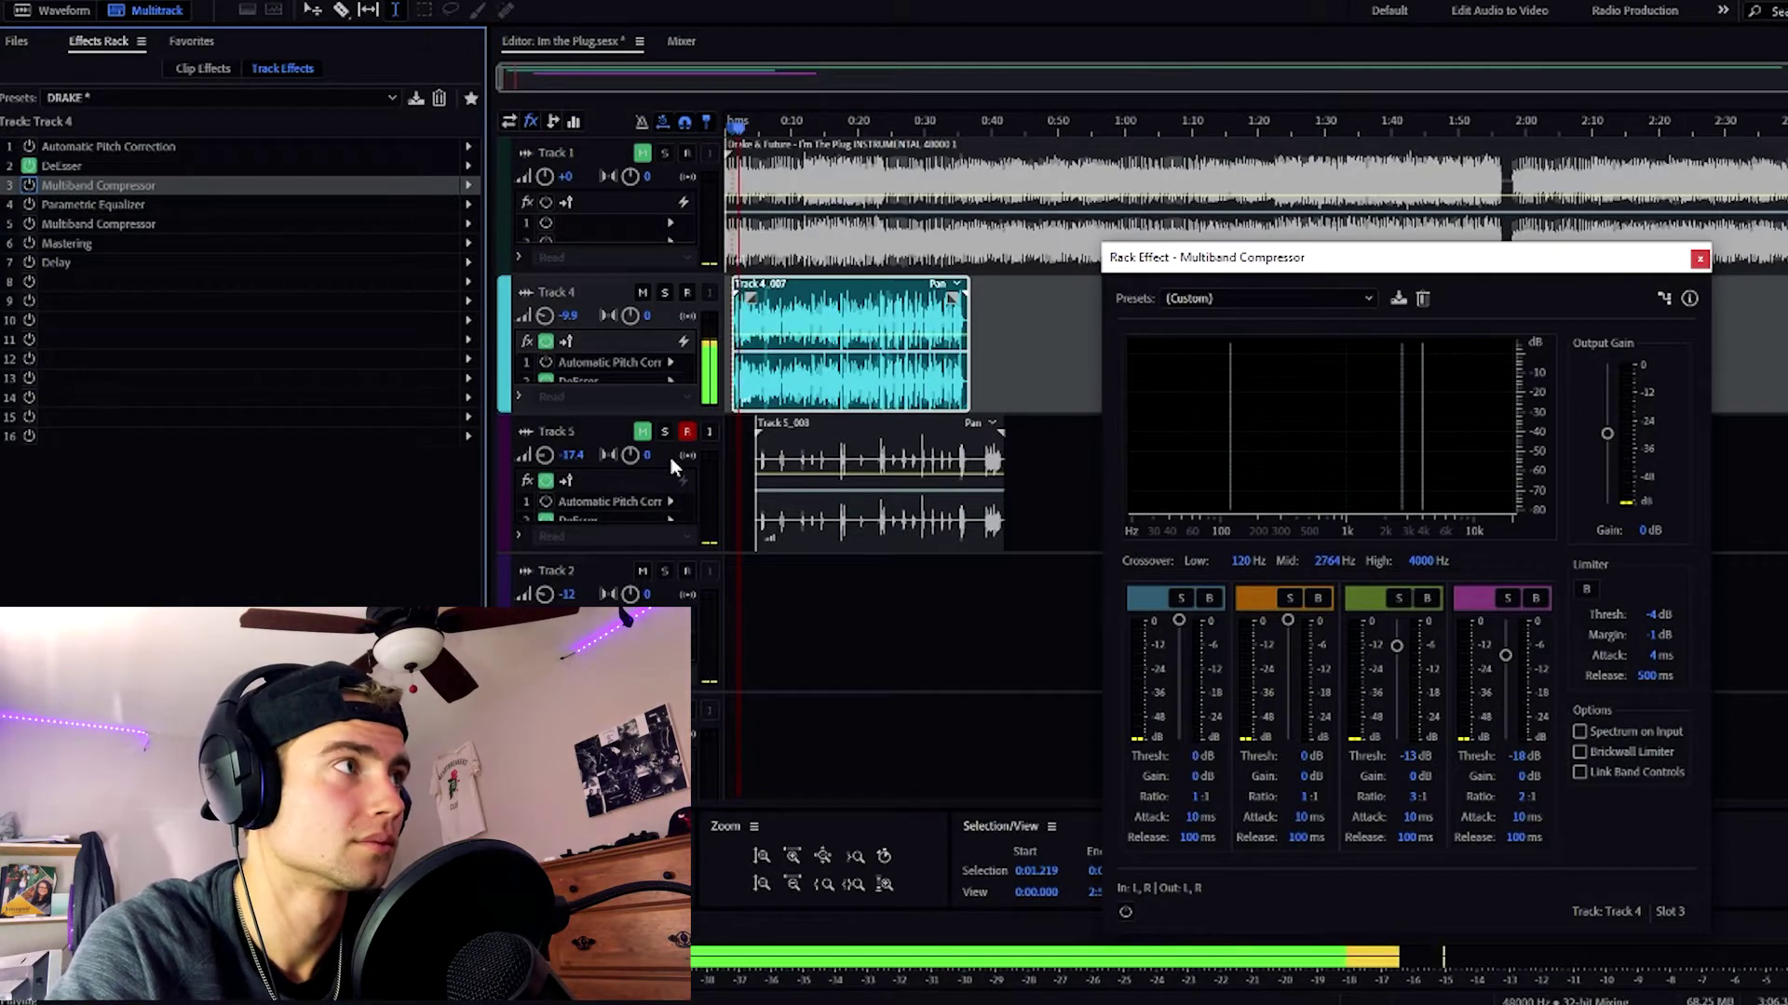
pyautogui.click(30, 186)
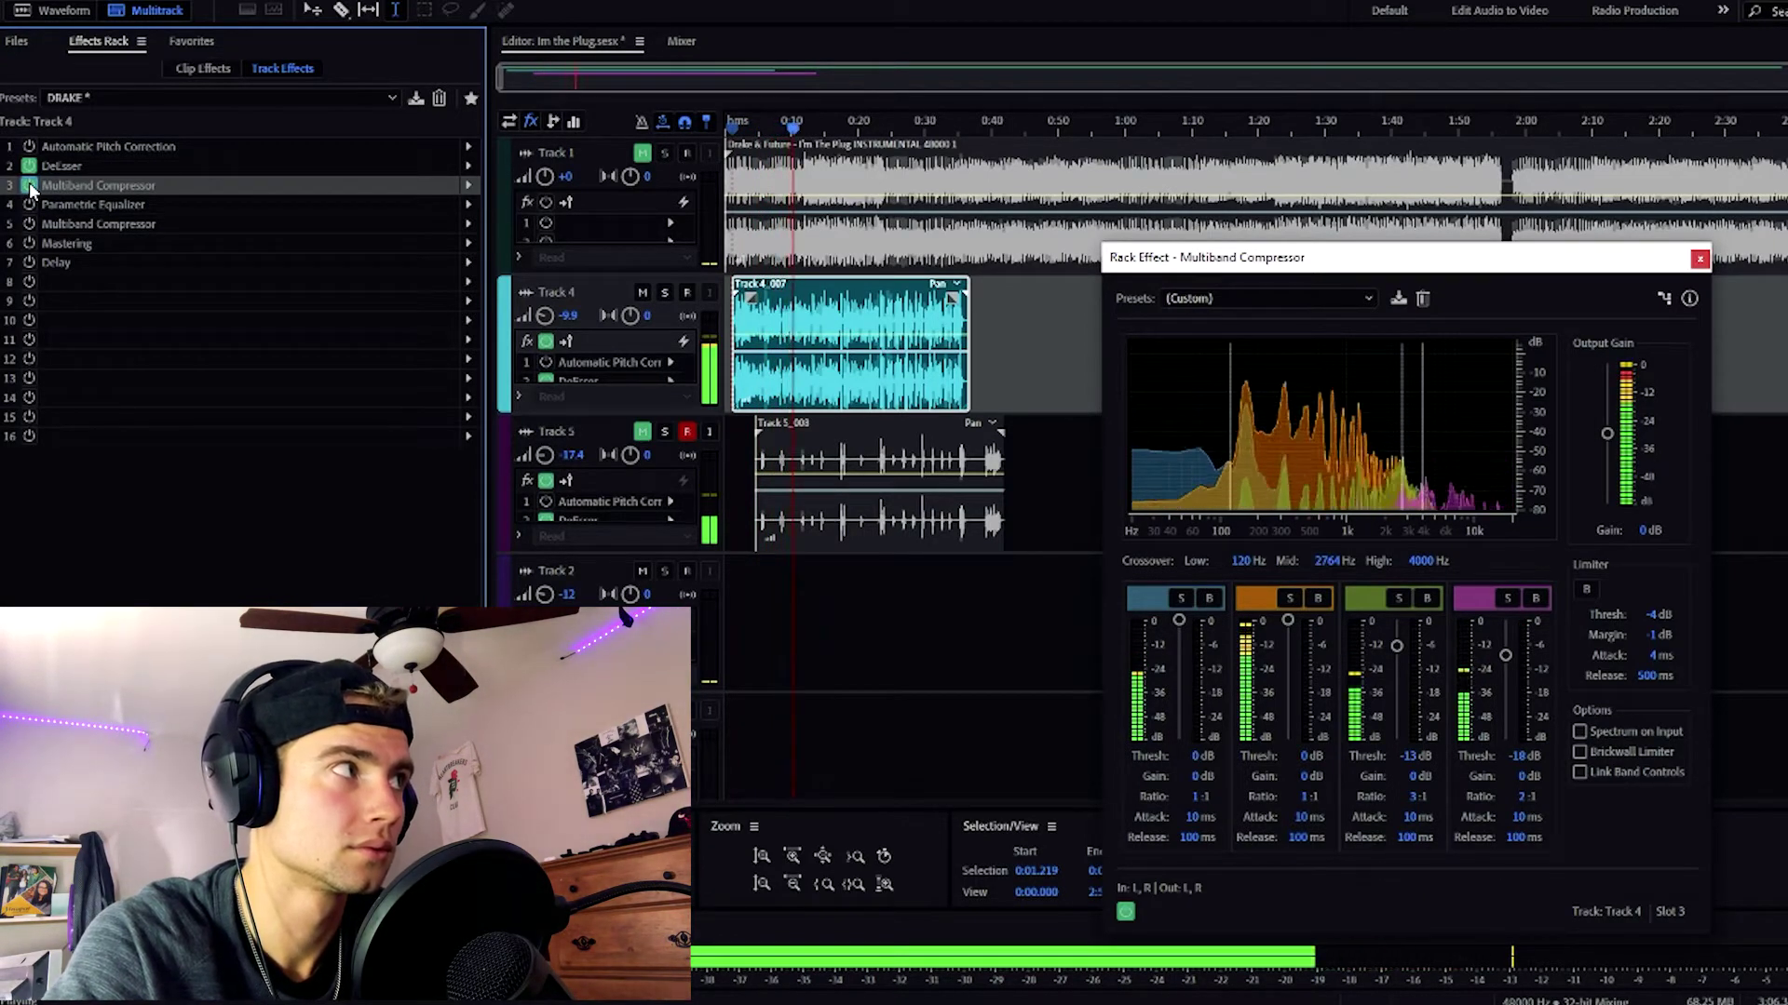
pyautogui.press('space')
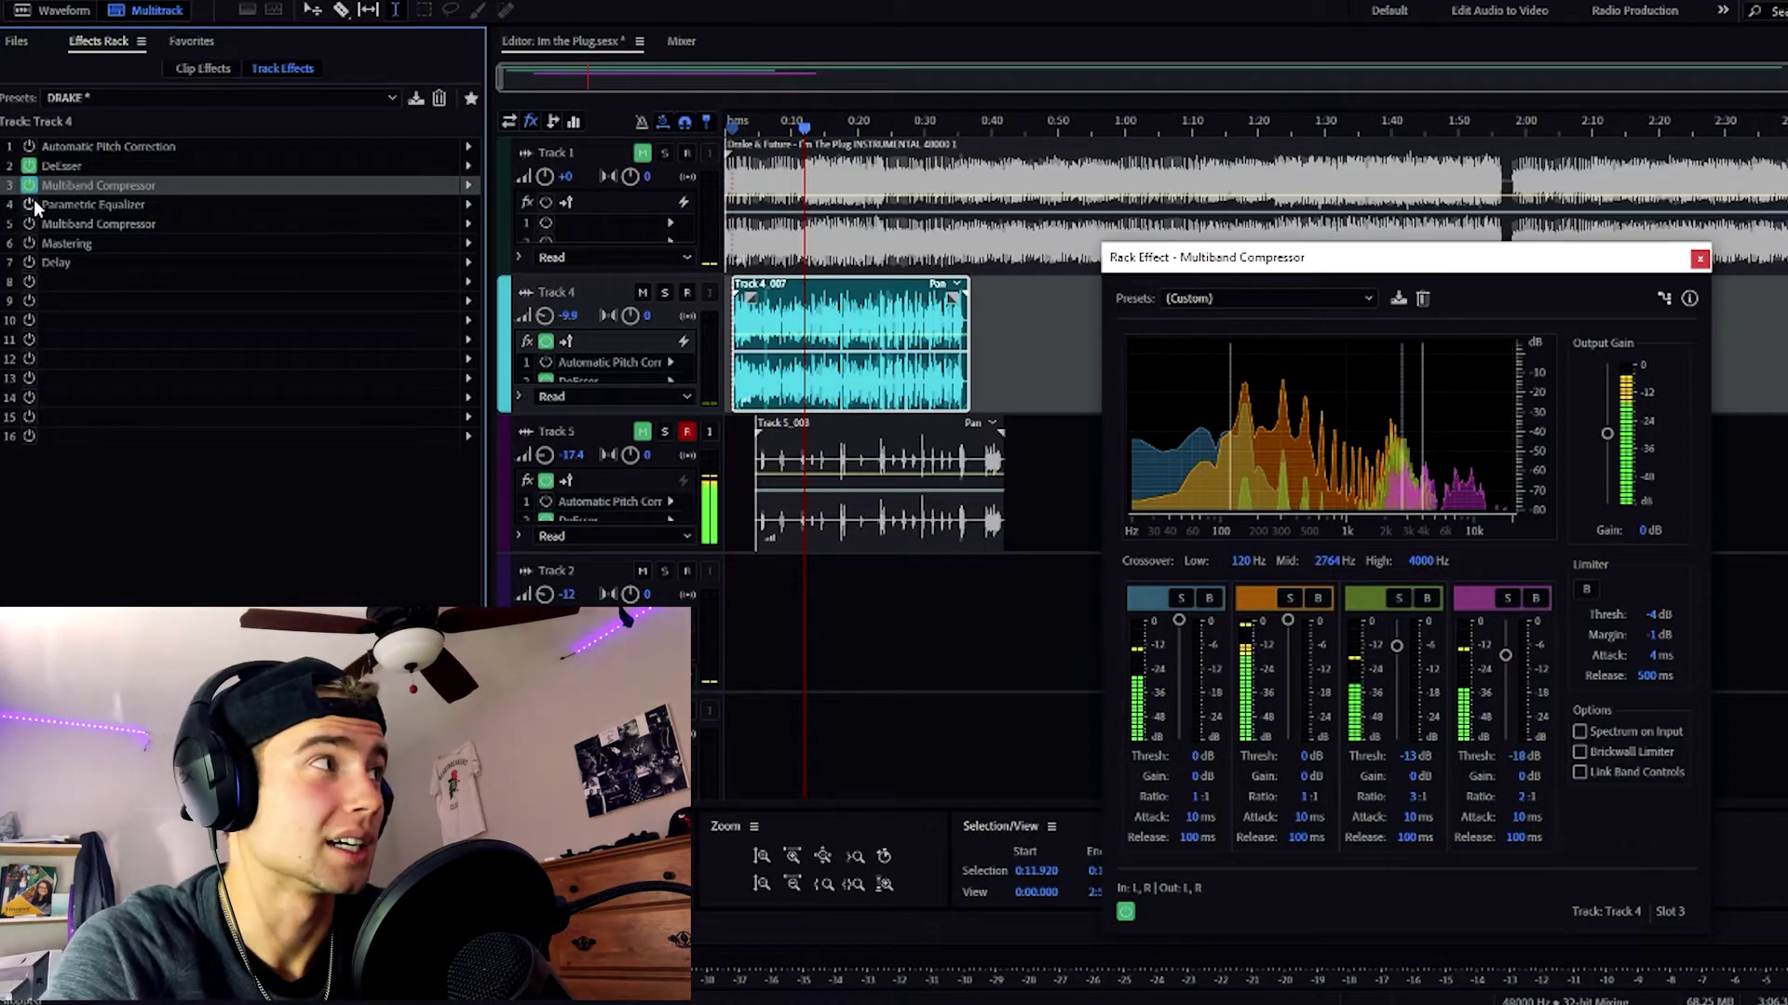
# - Enable the Parametric Equalizer on Track 4, close the compressor settings, and review the equalizer's presets and high band
pyautogui.doubleClick(76, 204)
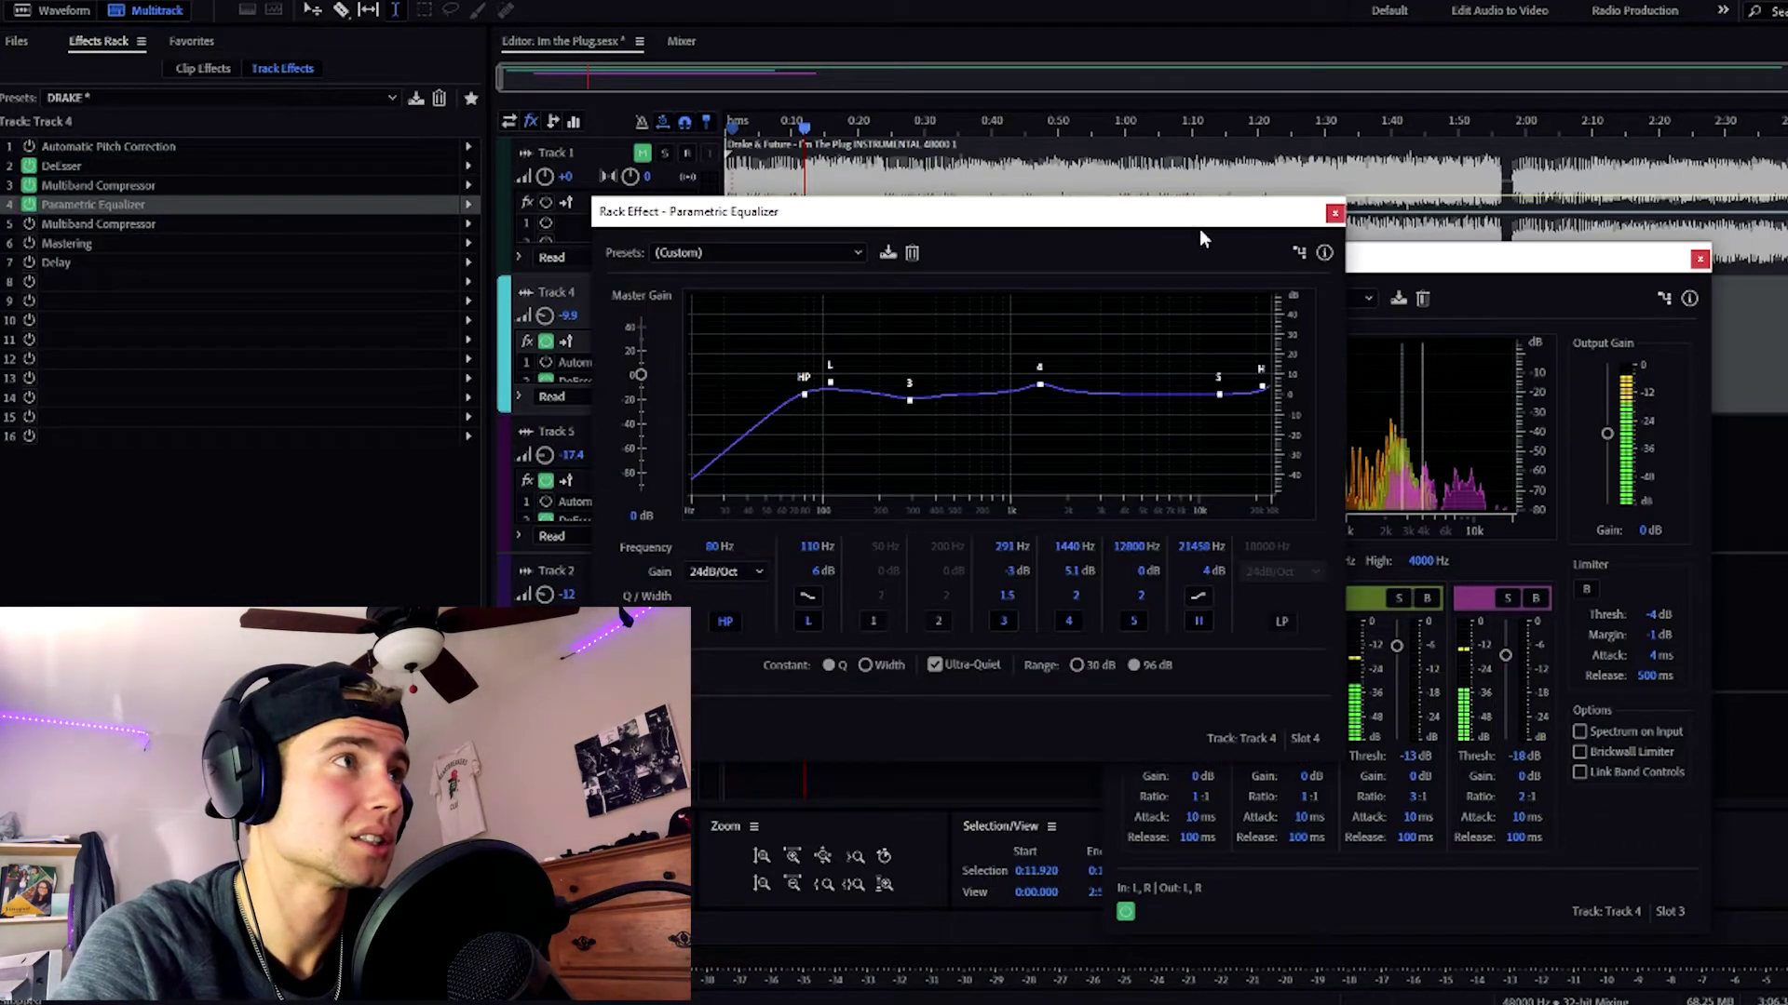
pyautogui.click(1699, 258)
pyautogui.moveTo(1165, 231); pyautogui.dragTo(1527, 272)
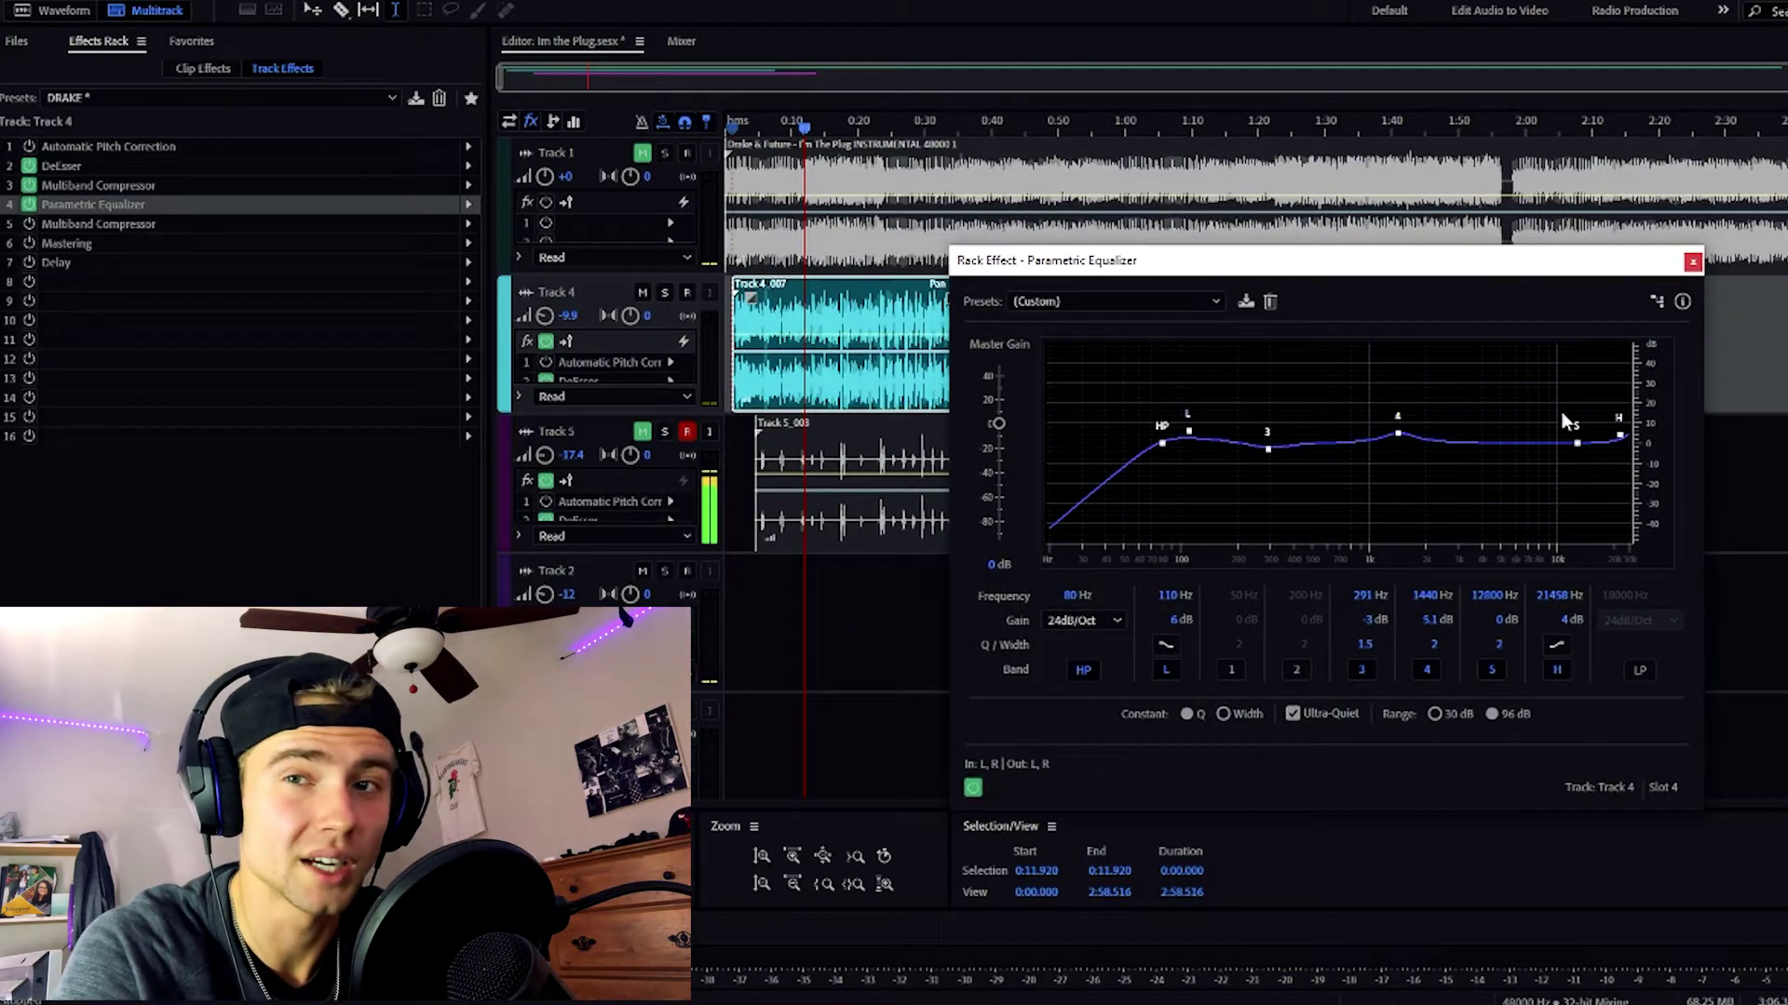
pyautogui.click(1145, 309)
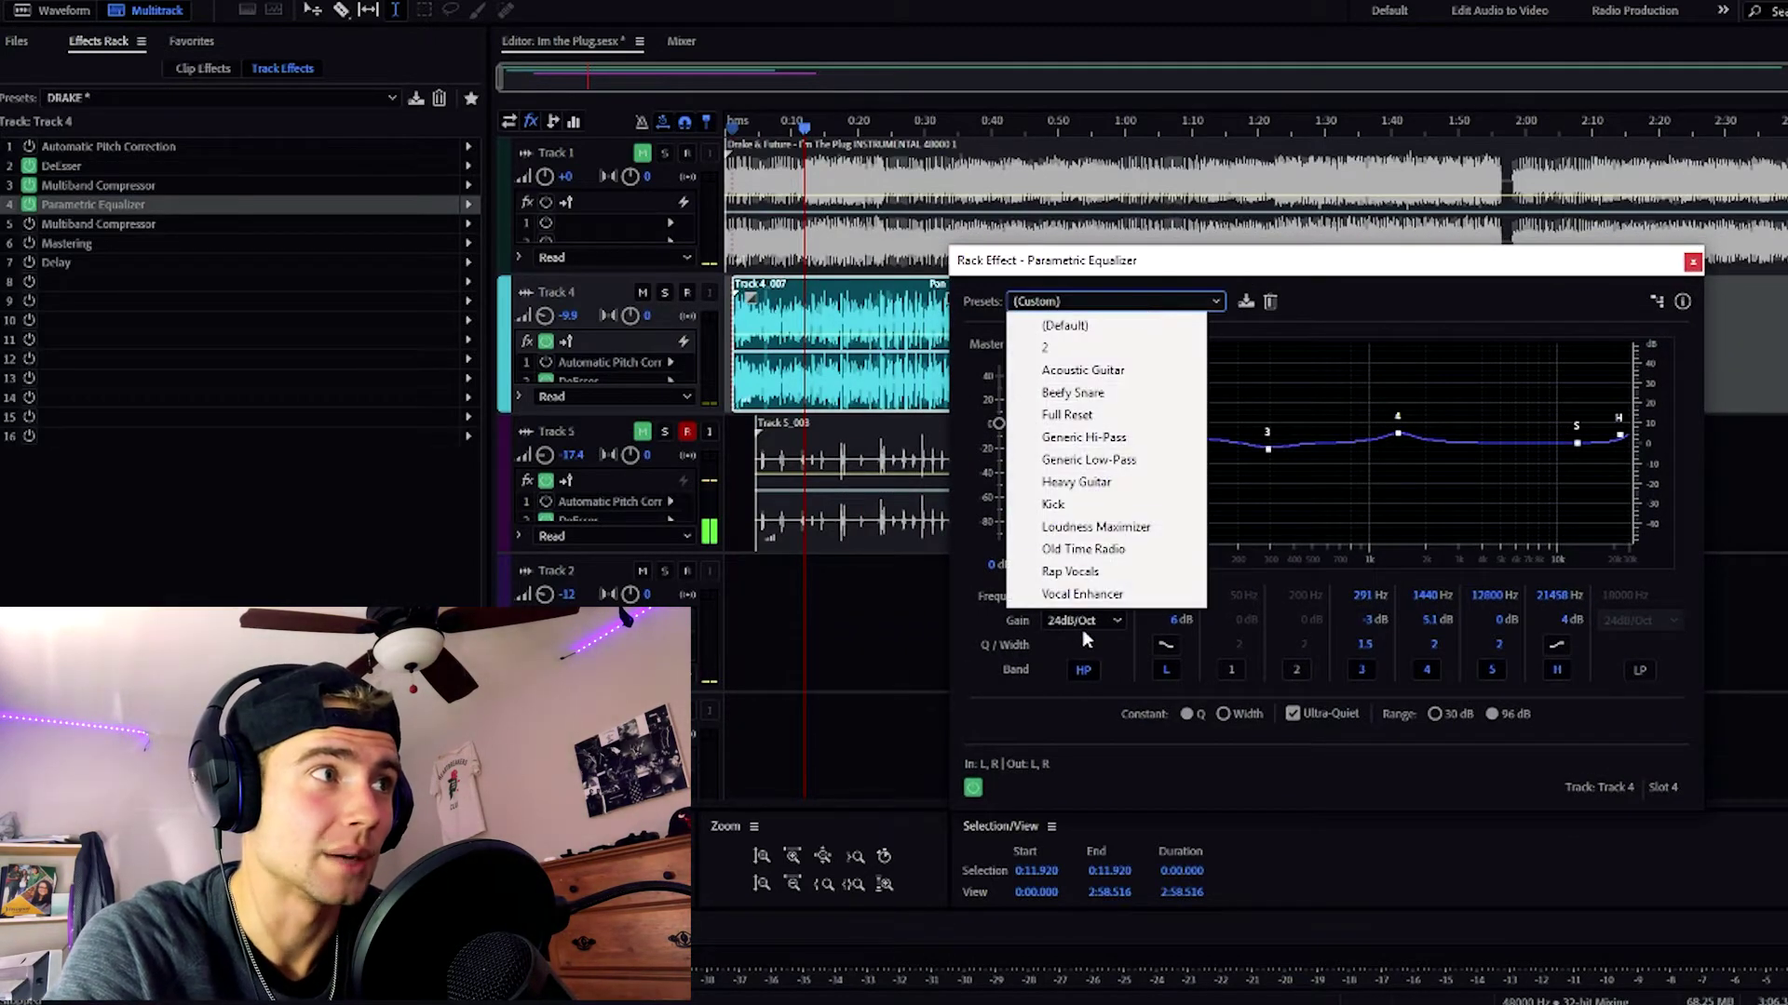
pyautogui.click(1331, 296)
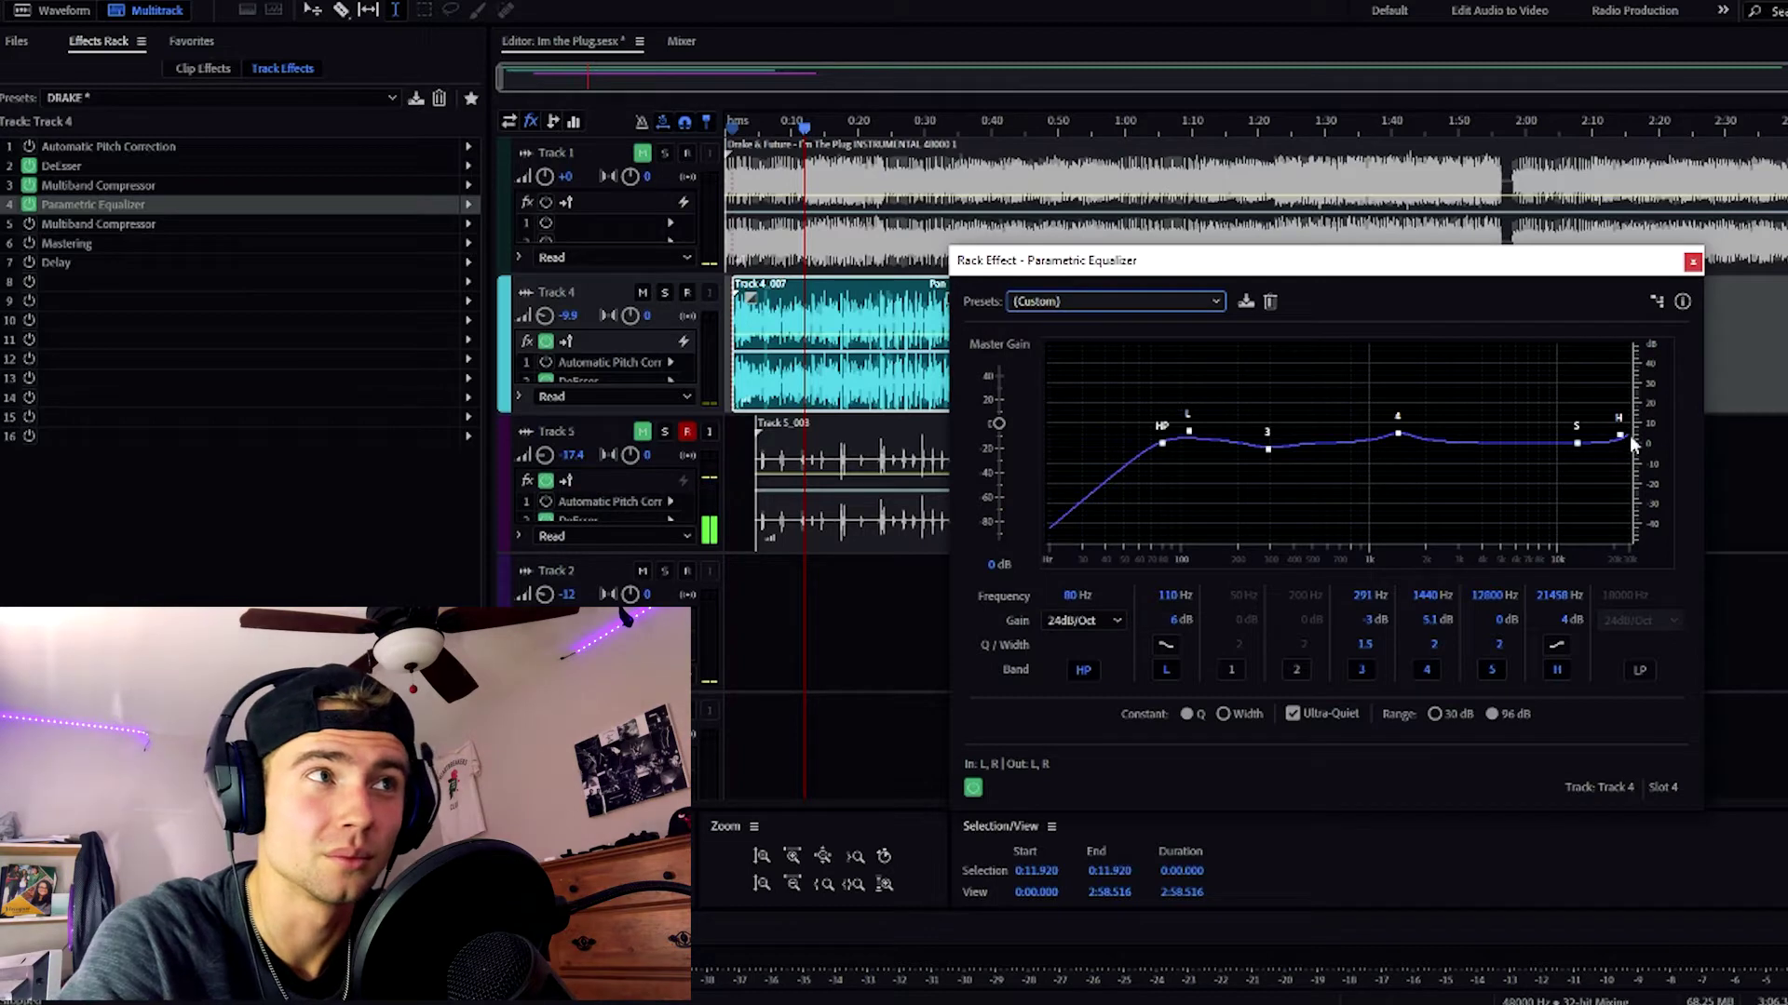
pyautogui.moveTo(1621, 440)
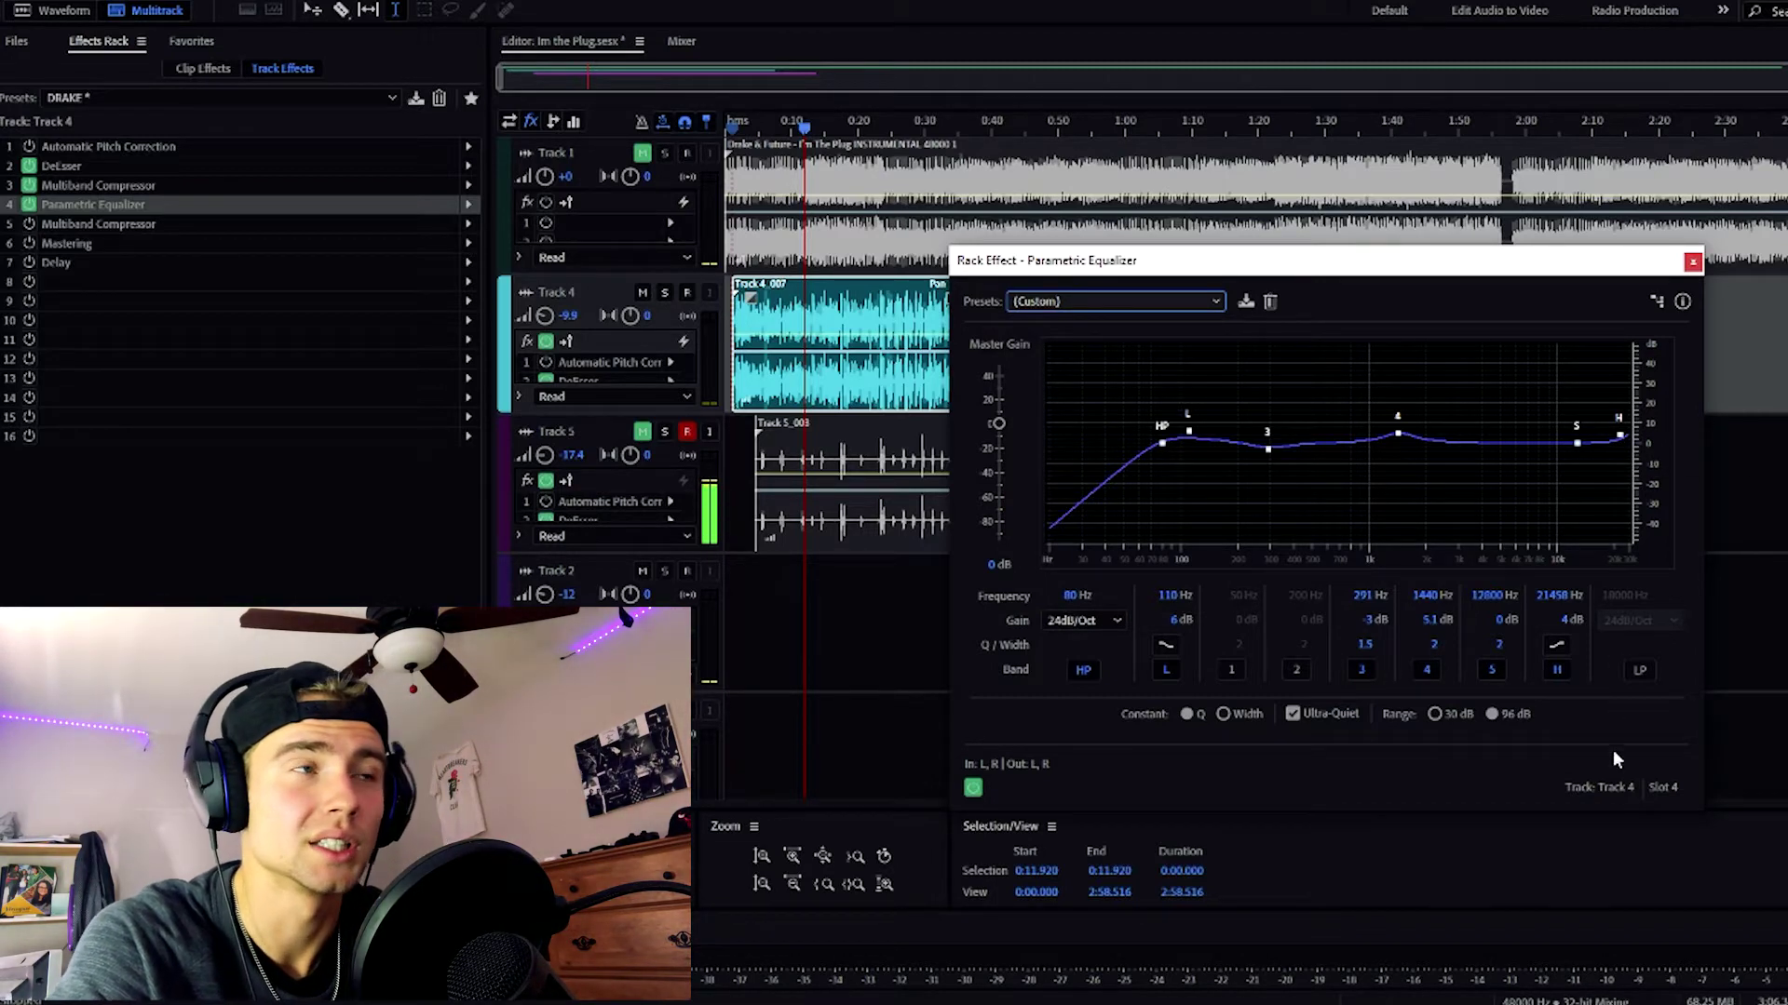
pyautogui.click(1691, 262)
# - Compare Track 4's playback with the Parametric Equalizer off and on, then re-examine the equalizer's curve
pyautogui.click(731, 165)
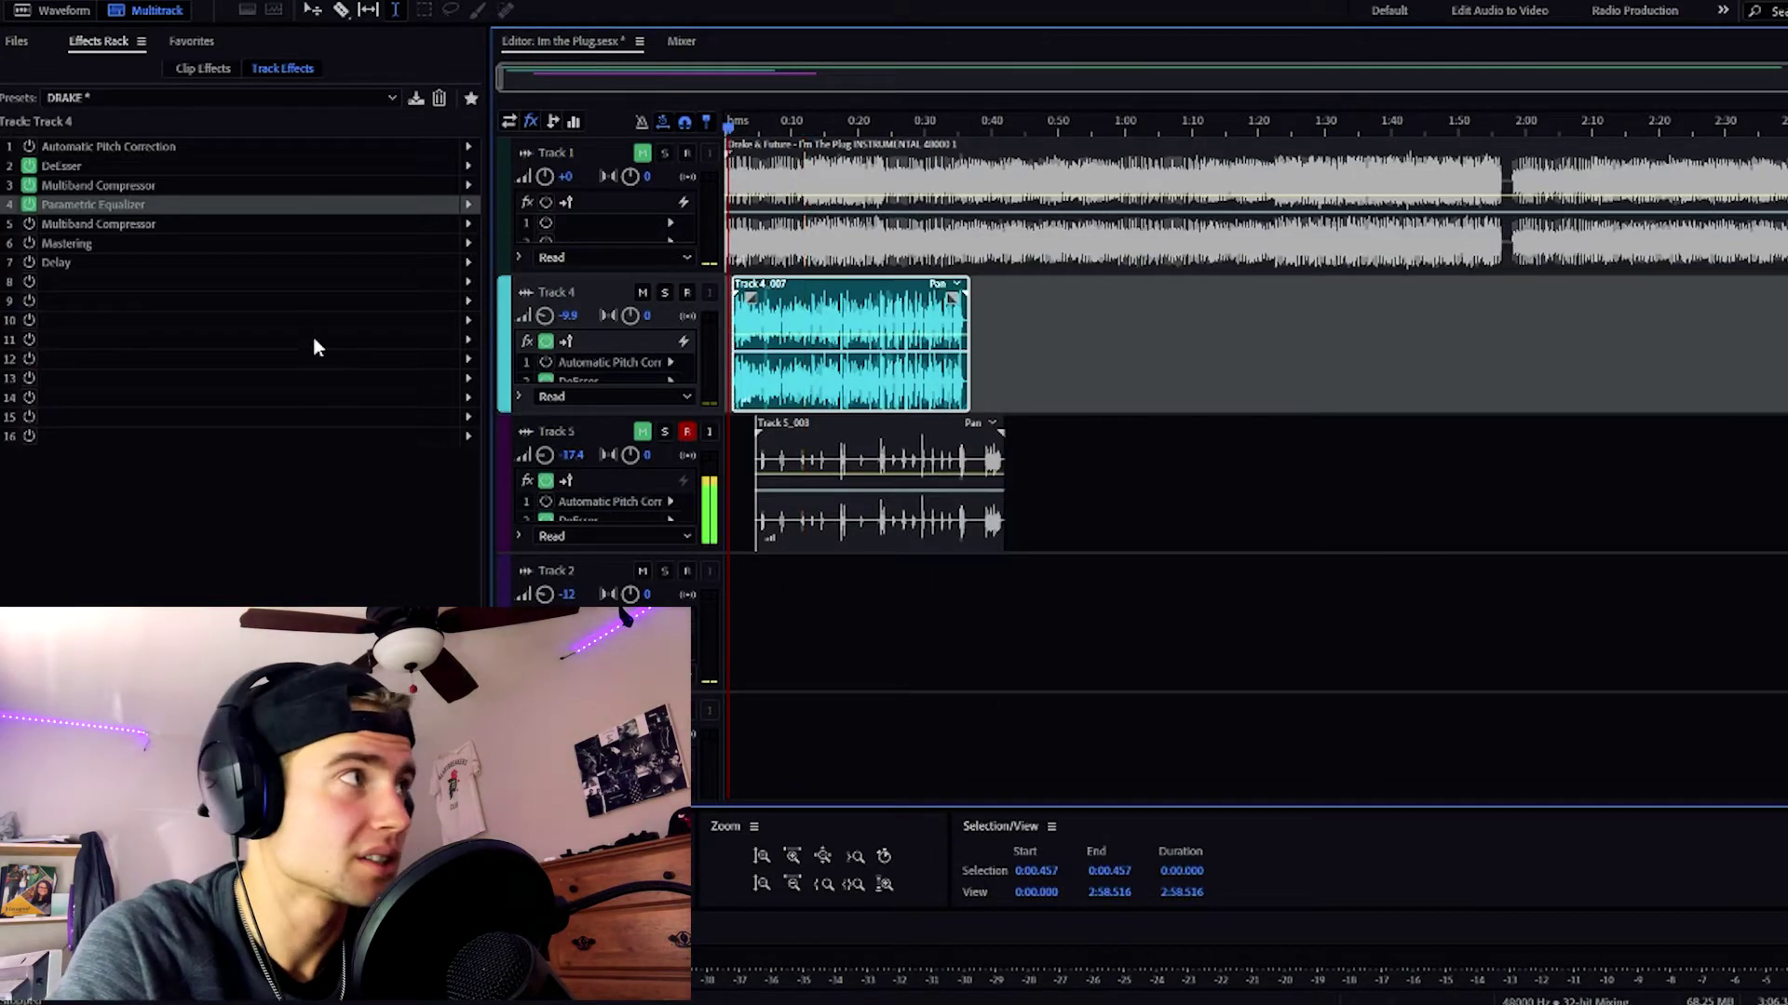
pyautogui.click(29, 205)
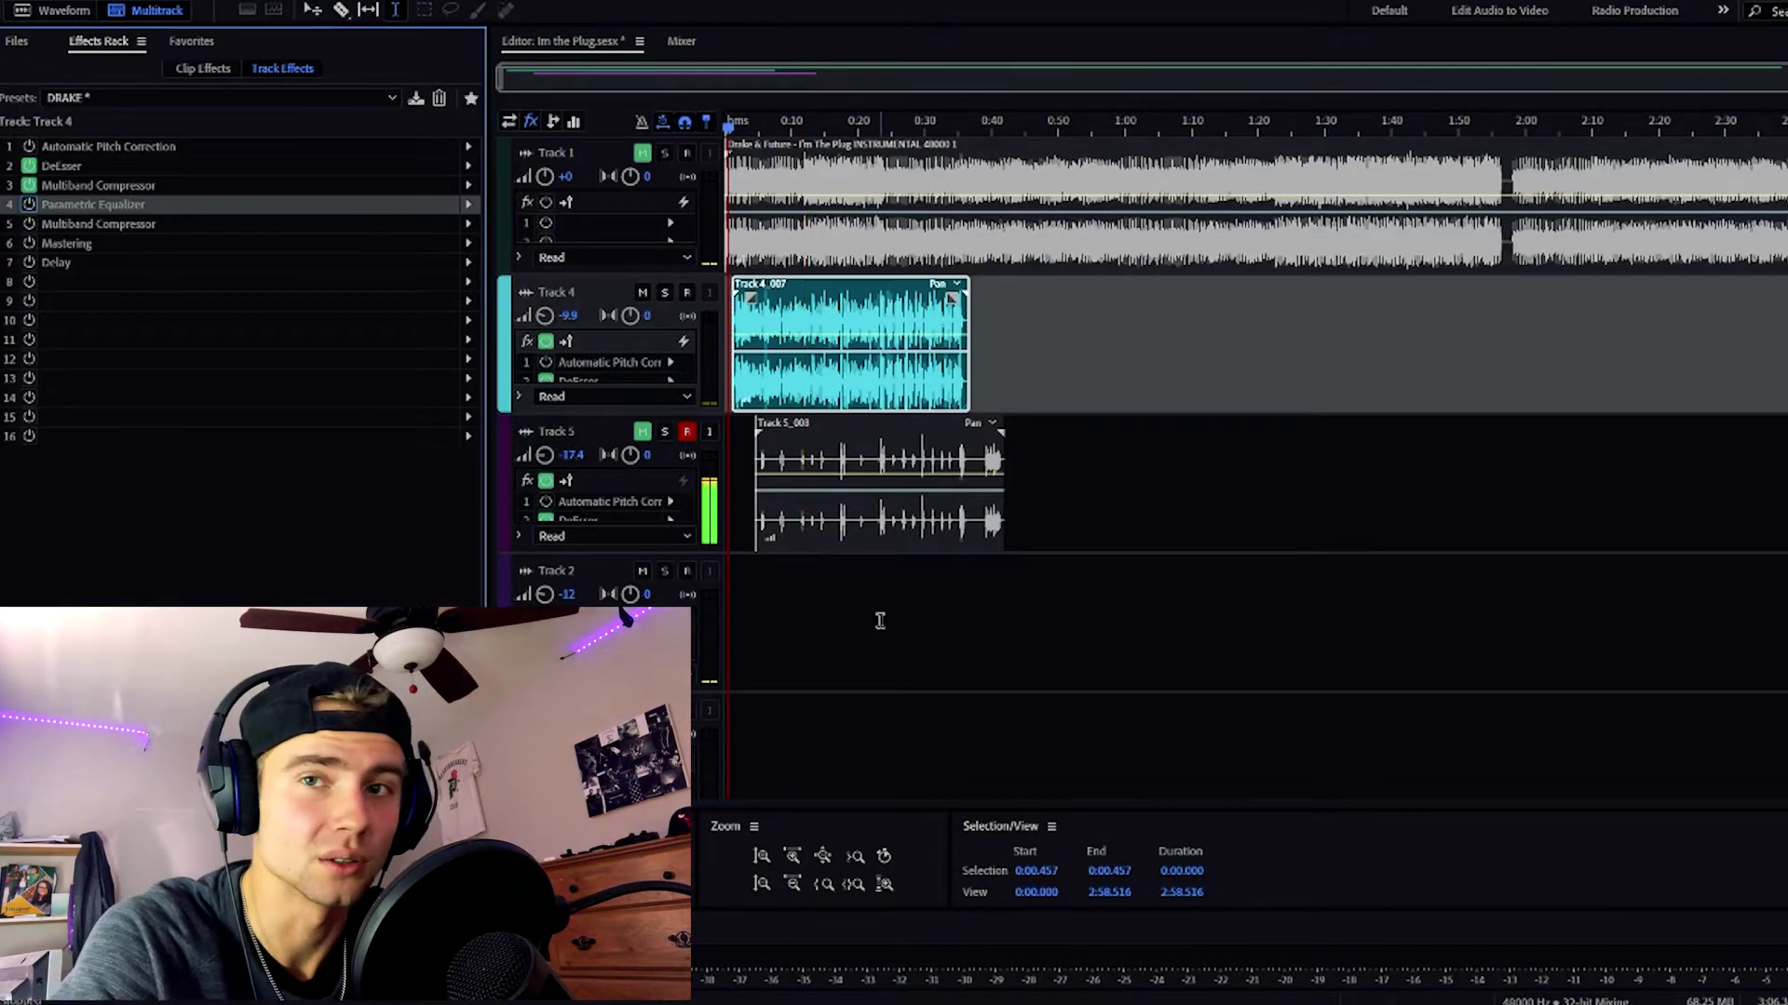
pyautogui.press('space')
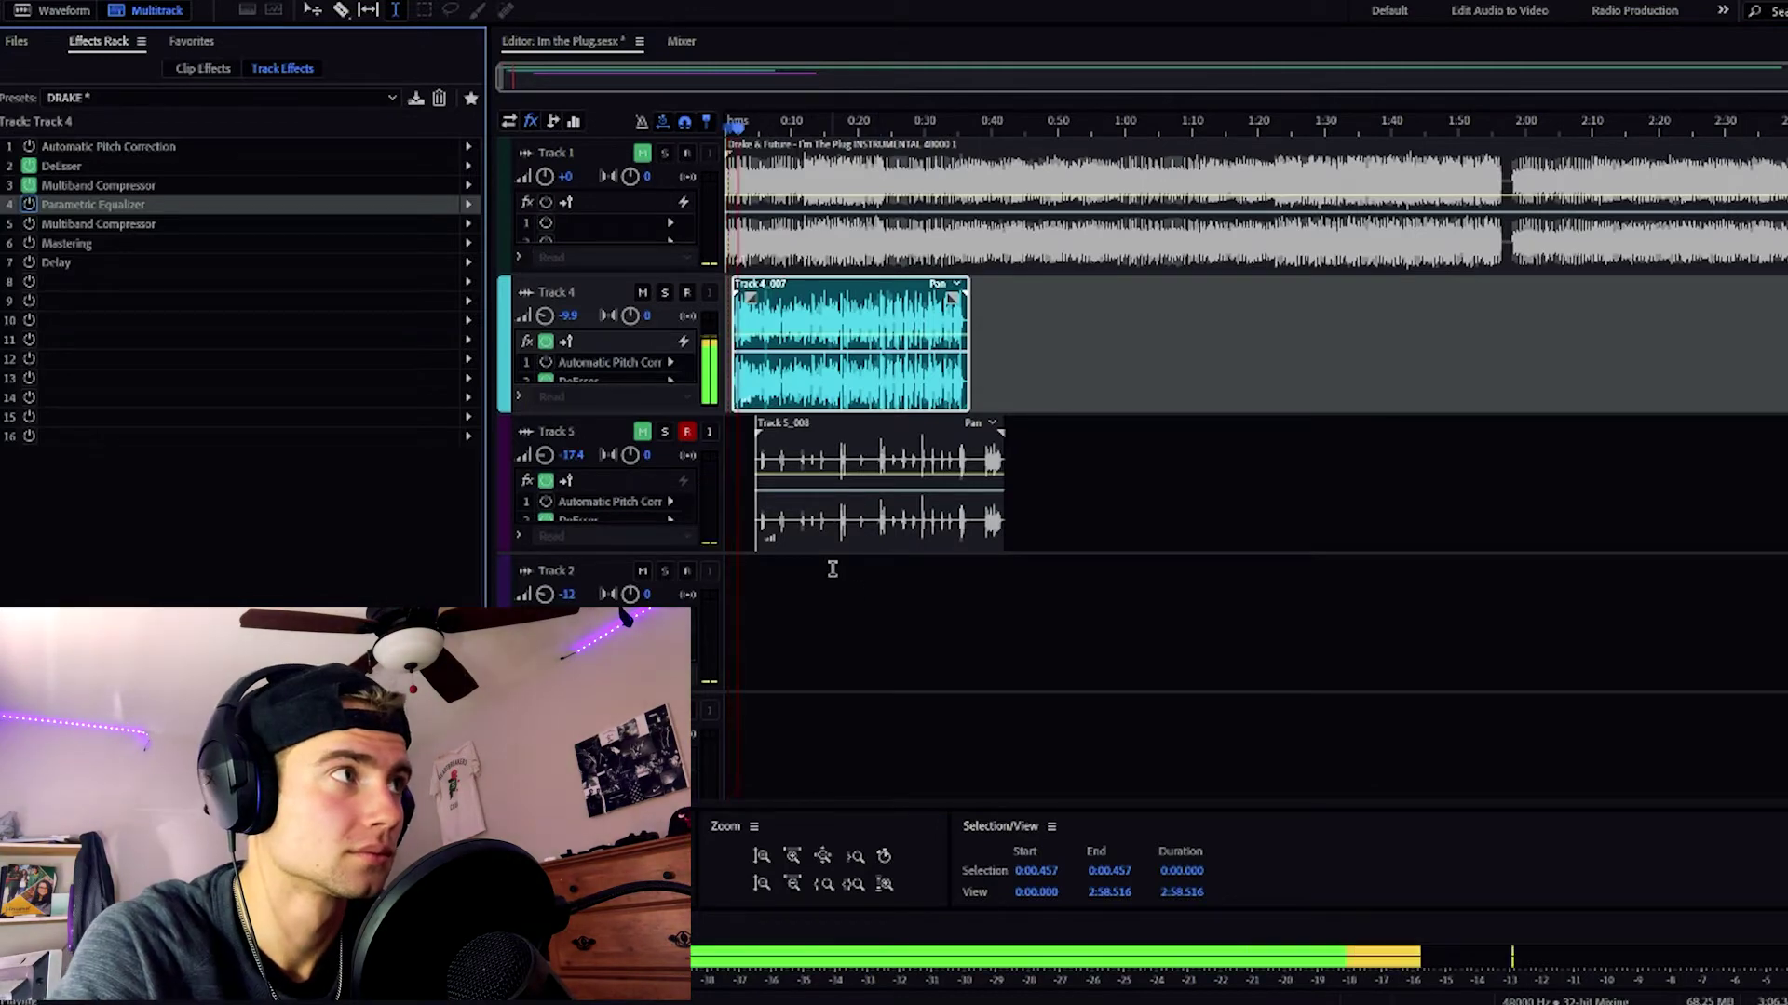
pyautogui.click(29, 205)
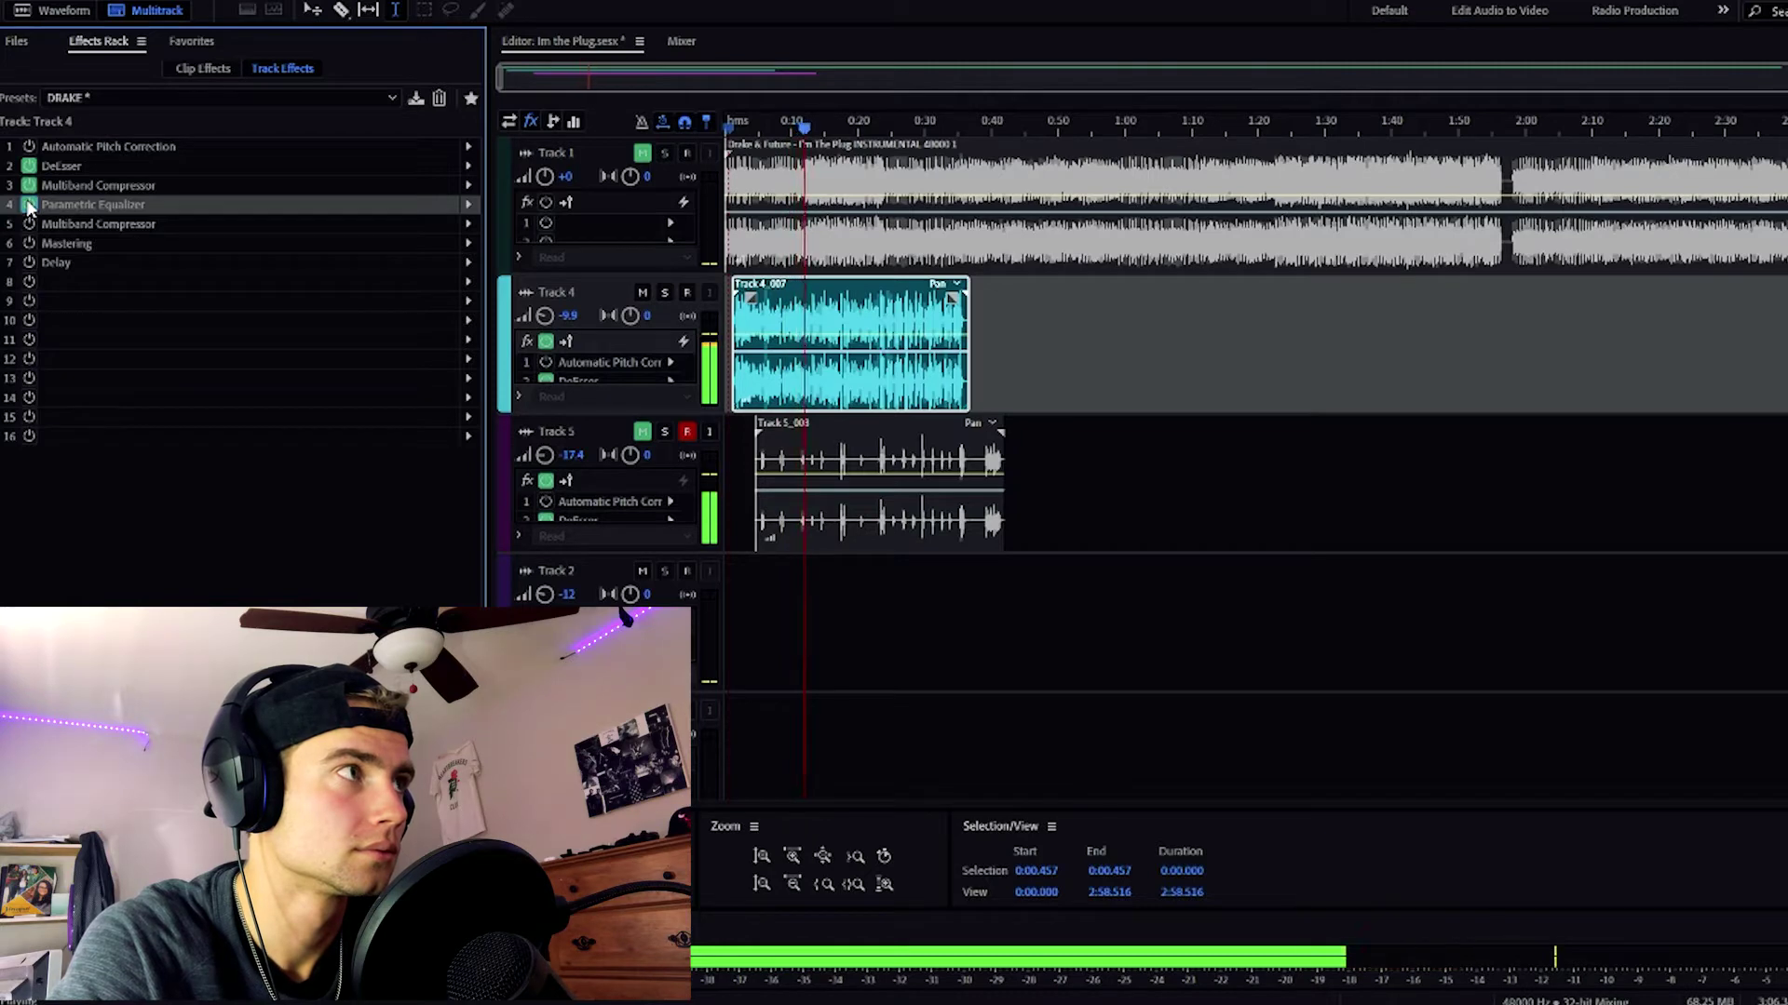
pyautogui.press('space')
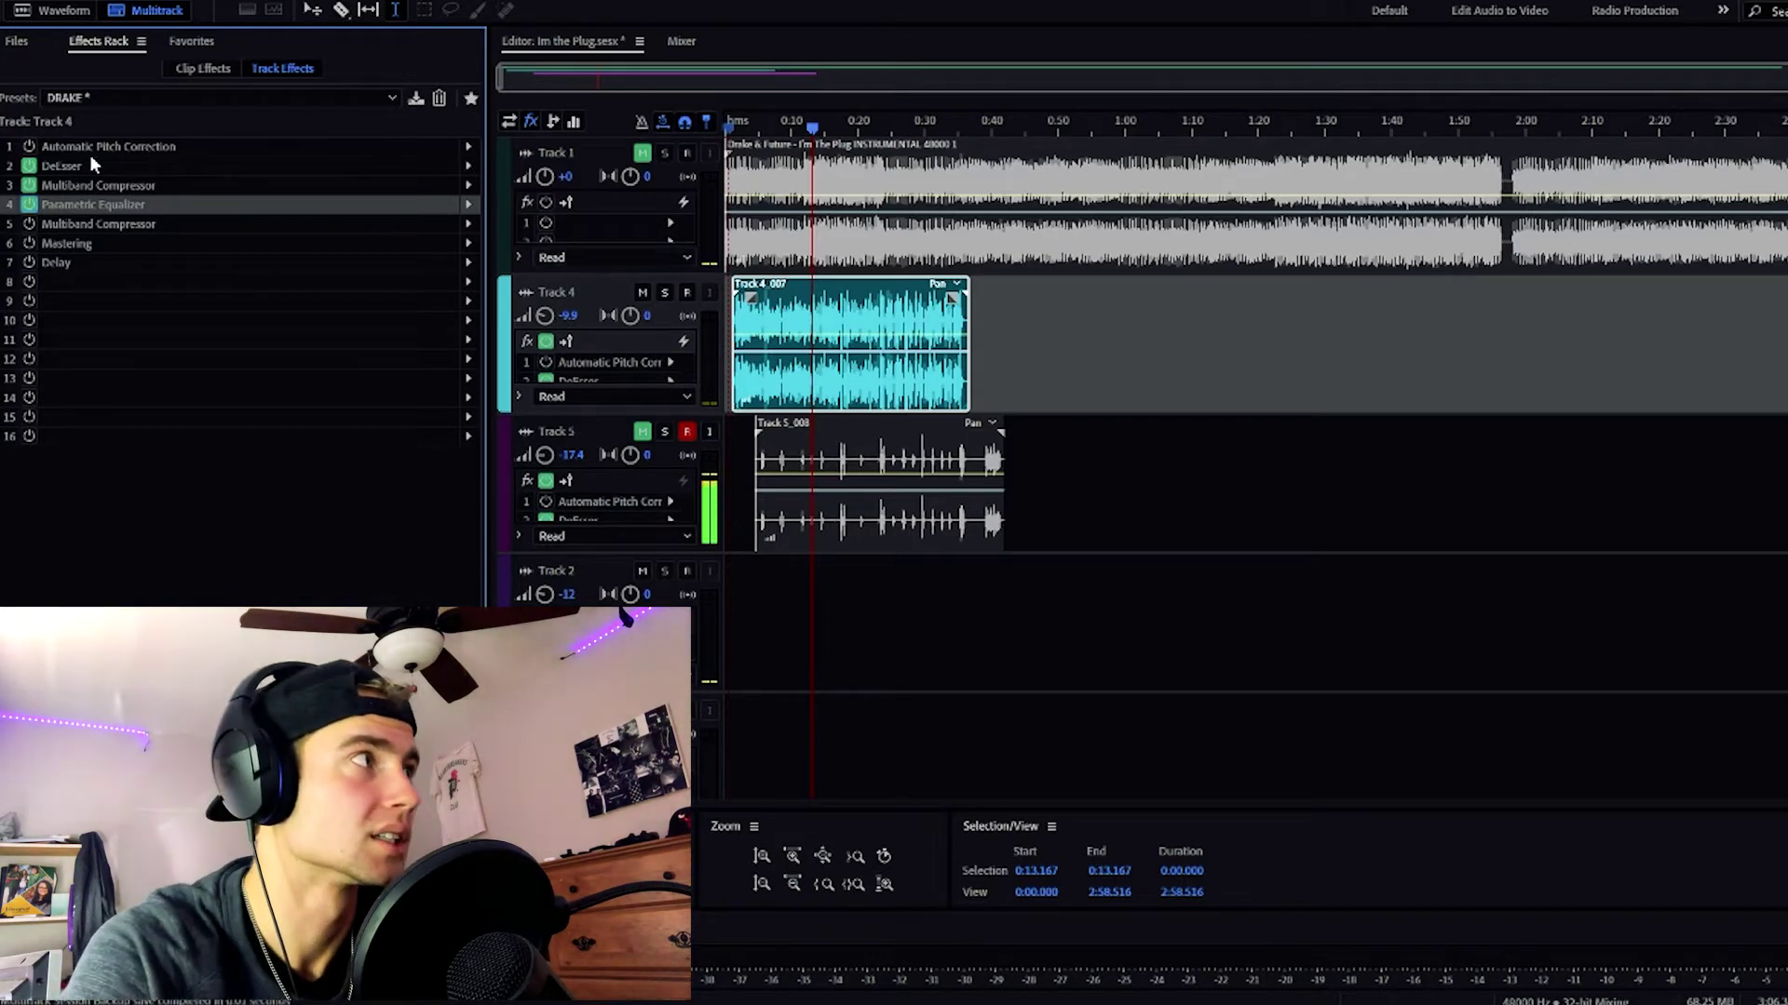
pyautogui.doubleClick(138, 207)
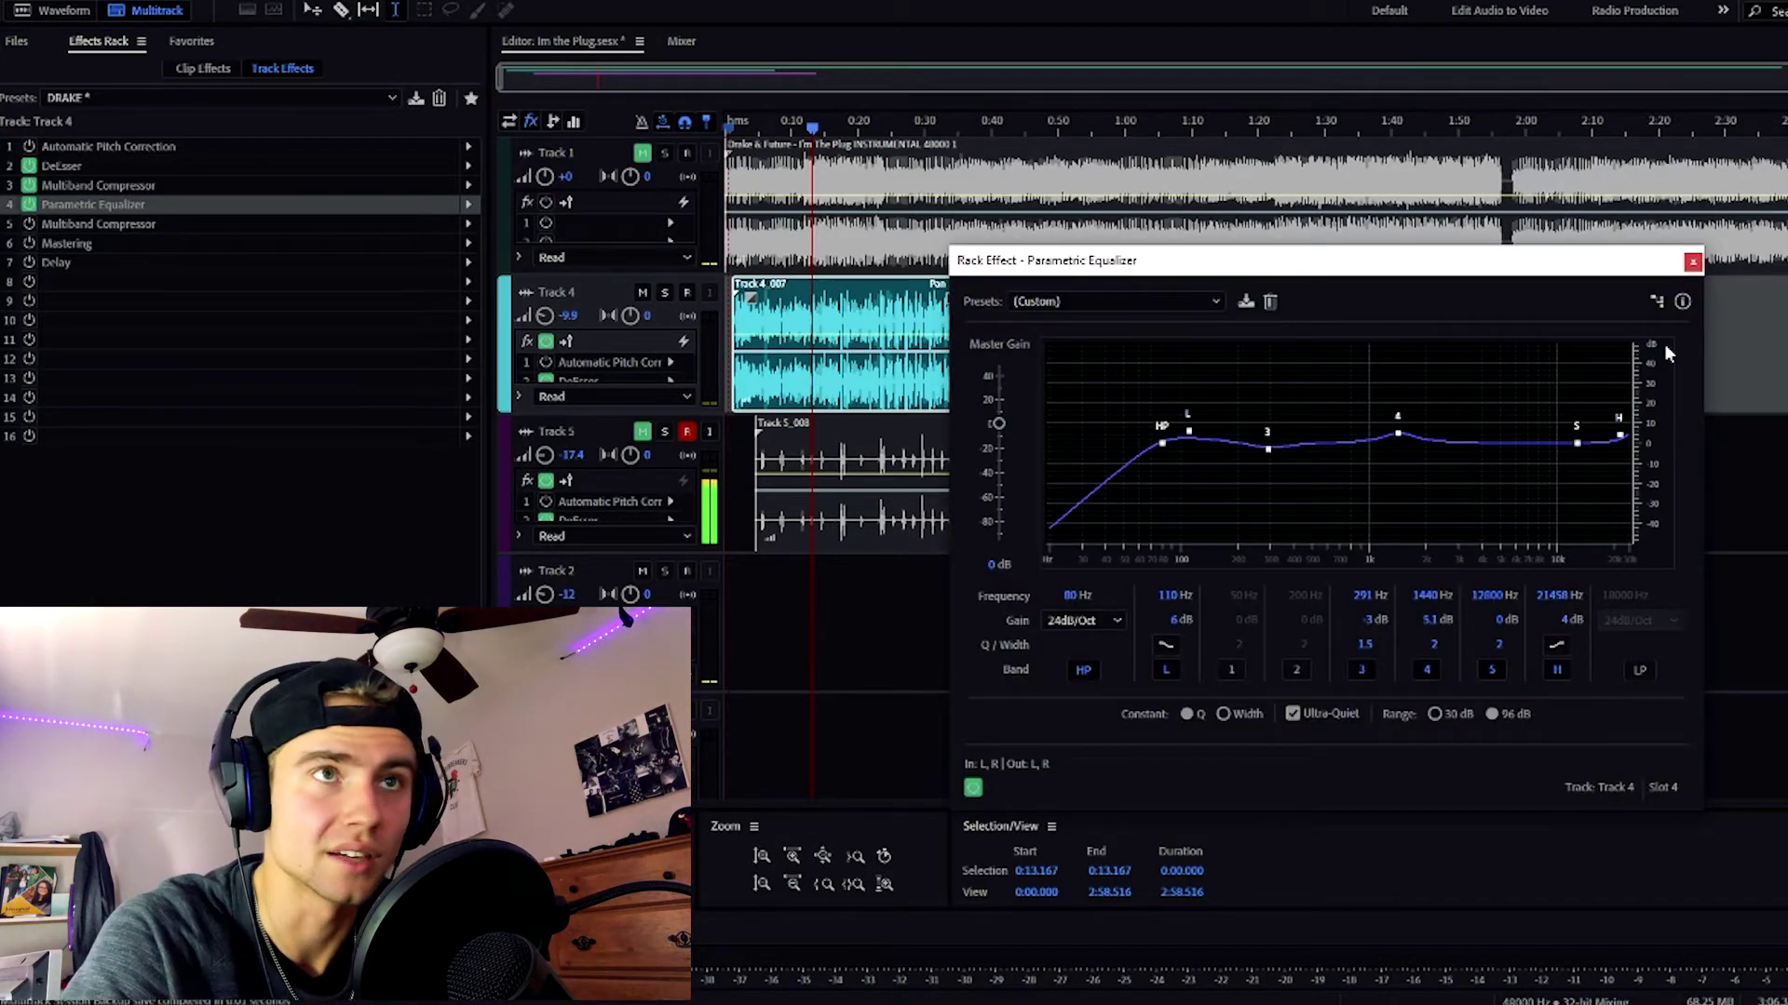
pyautogui.click(1692, 263)
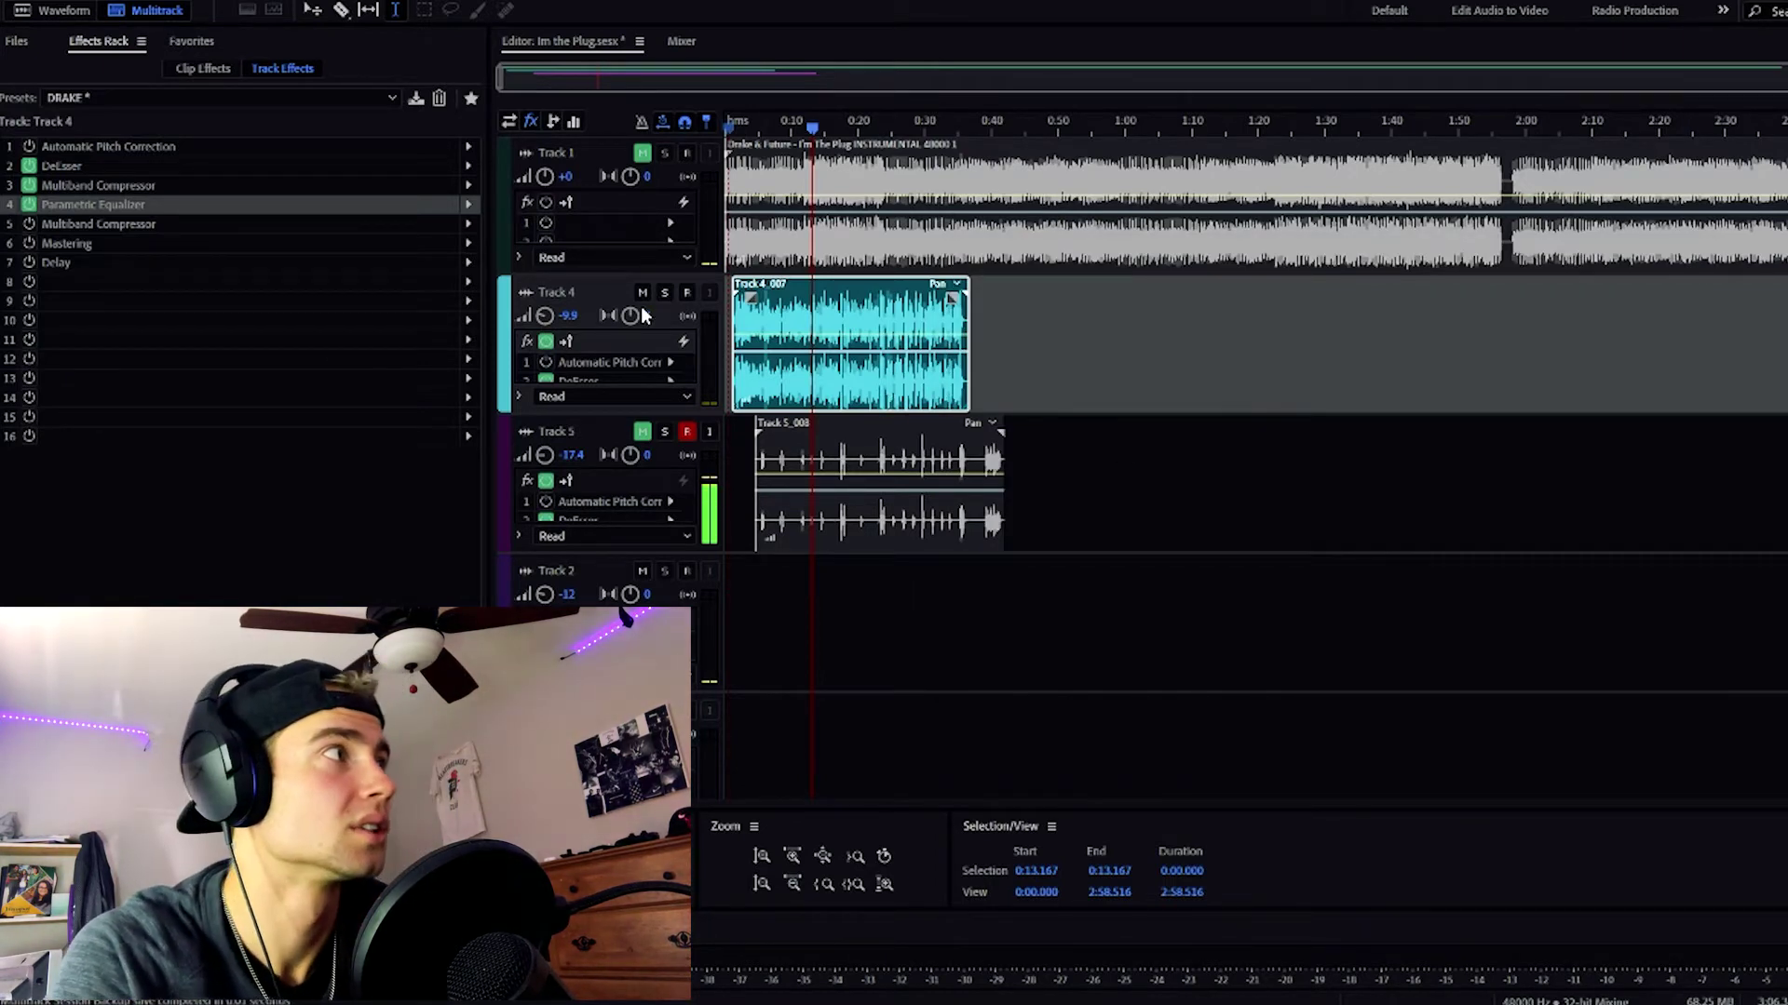
# - Enable the second Multiband Compressor in slot 5 of Track 4's rack and review its band thresholds and ratios
pyautogui.click(29, 224)
pyautogui.click(132, 225)
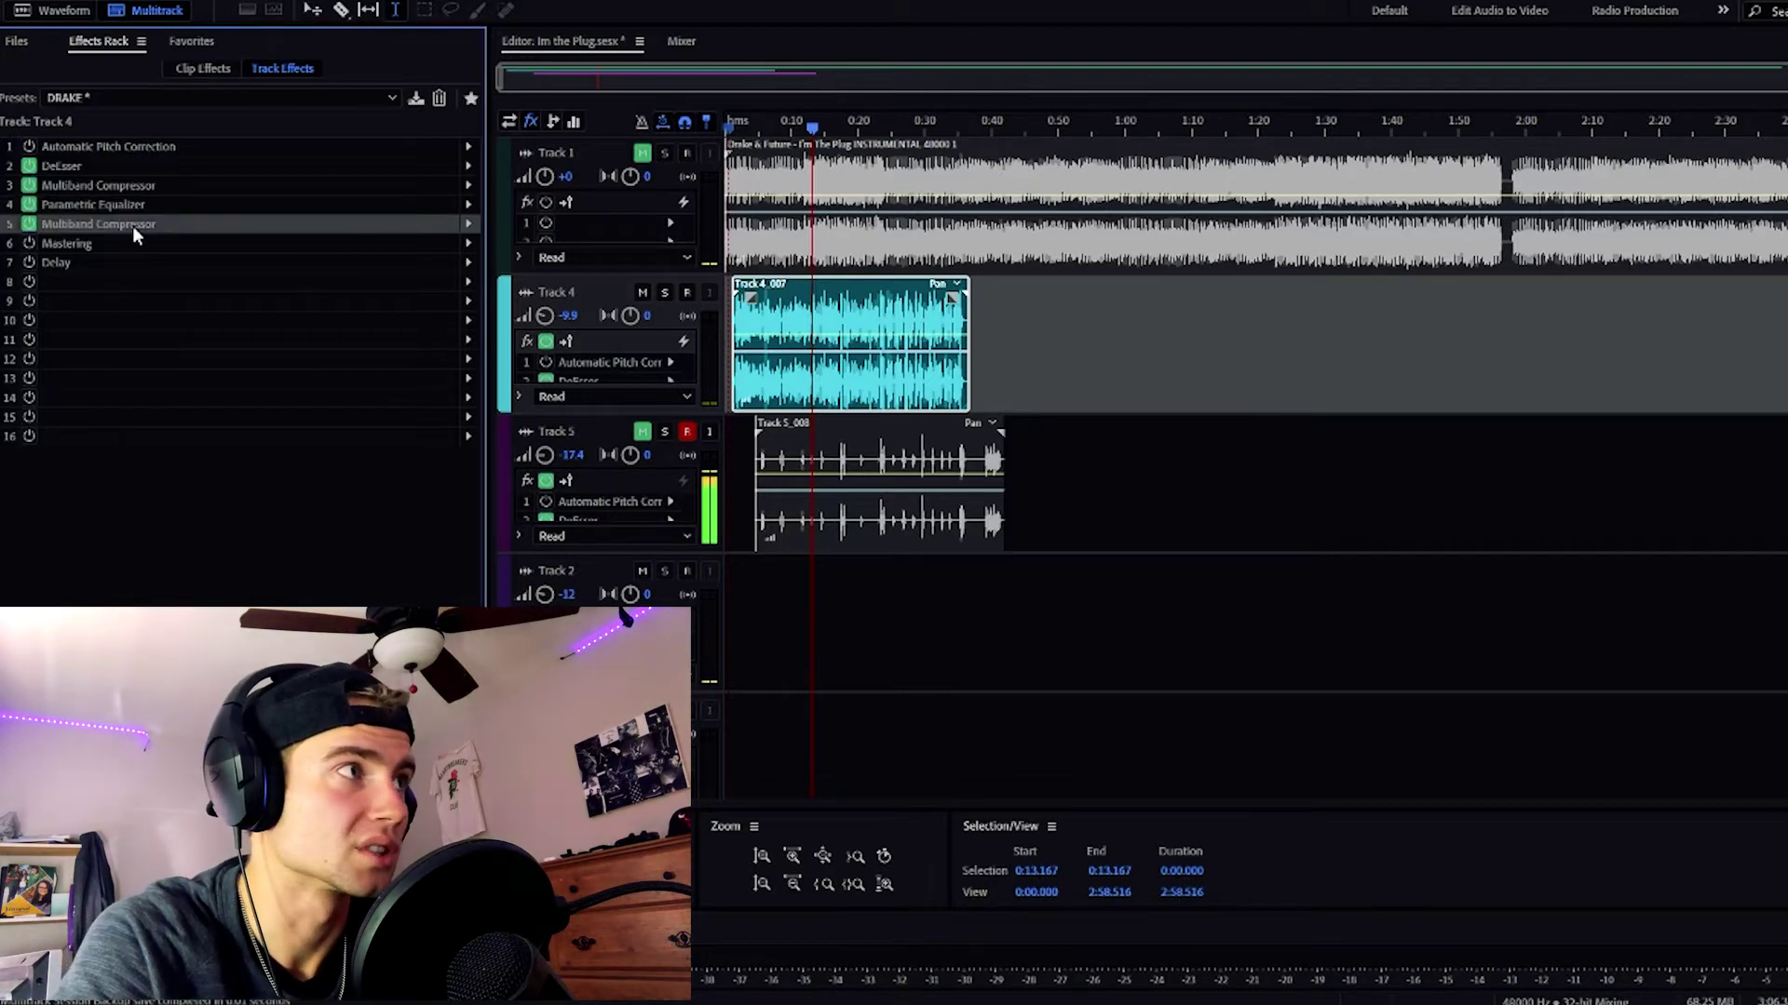
pyautogui.moveTo(1778, 261); pyautogui.dragTo(1364, 256)
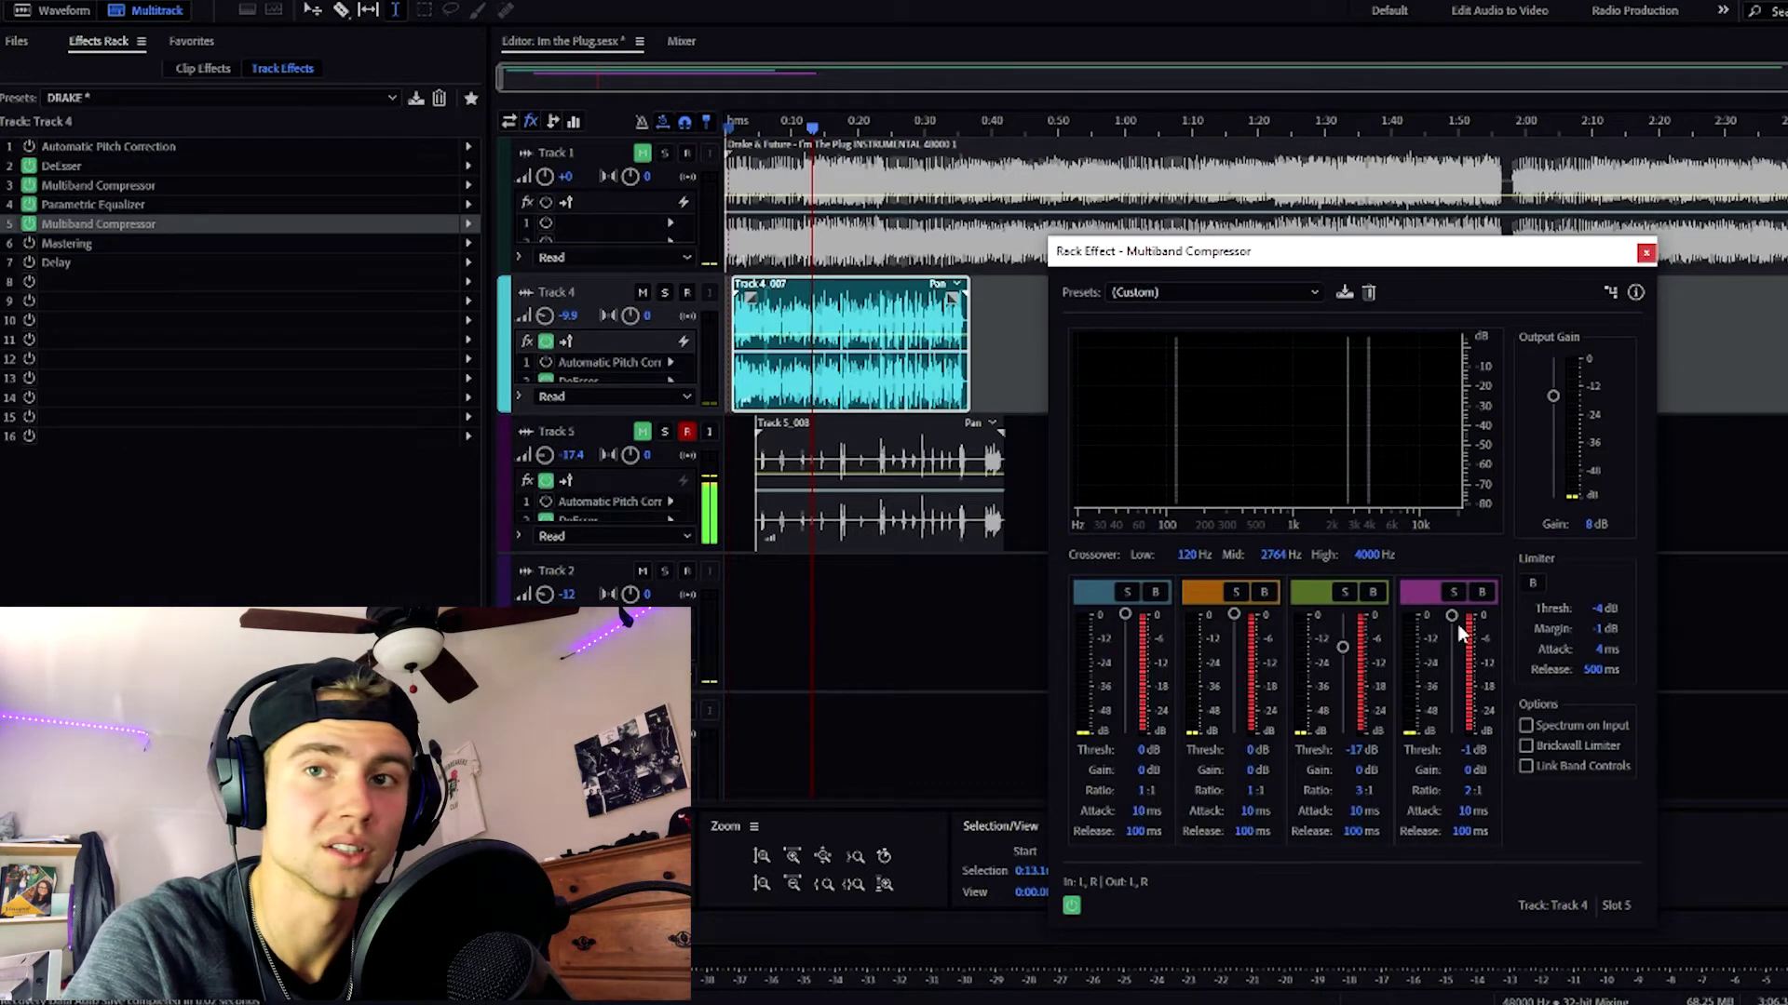
pyautogui.click(1646, 252)
# - Play Track 4 from near the start, comparing the vocal with the slot 5 Multiband Compressor off and on
pyautogui.click(734, 171)
pyautogui.click(732, 130)
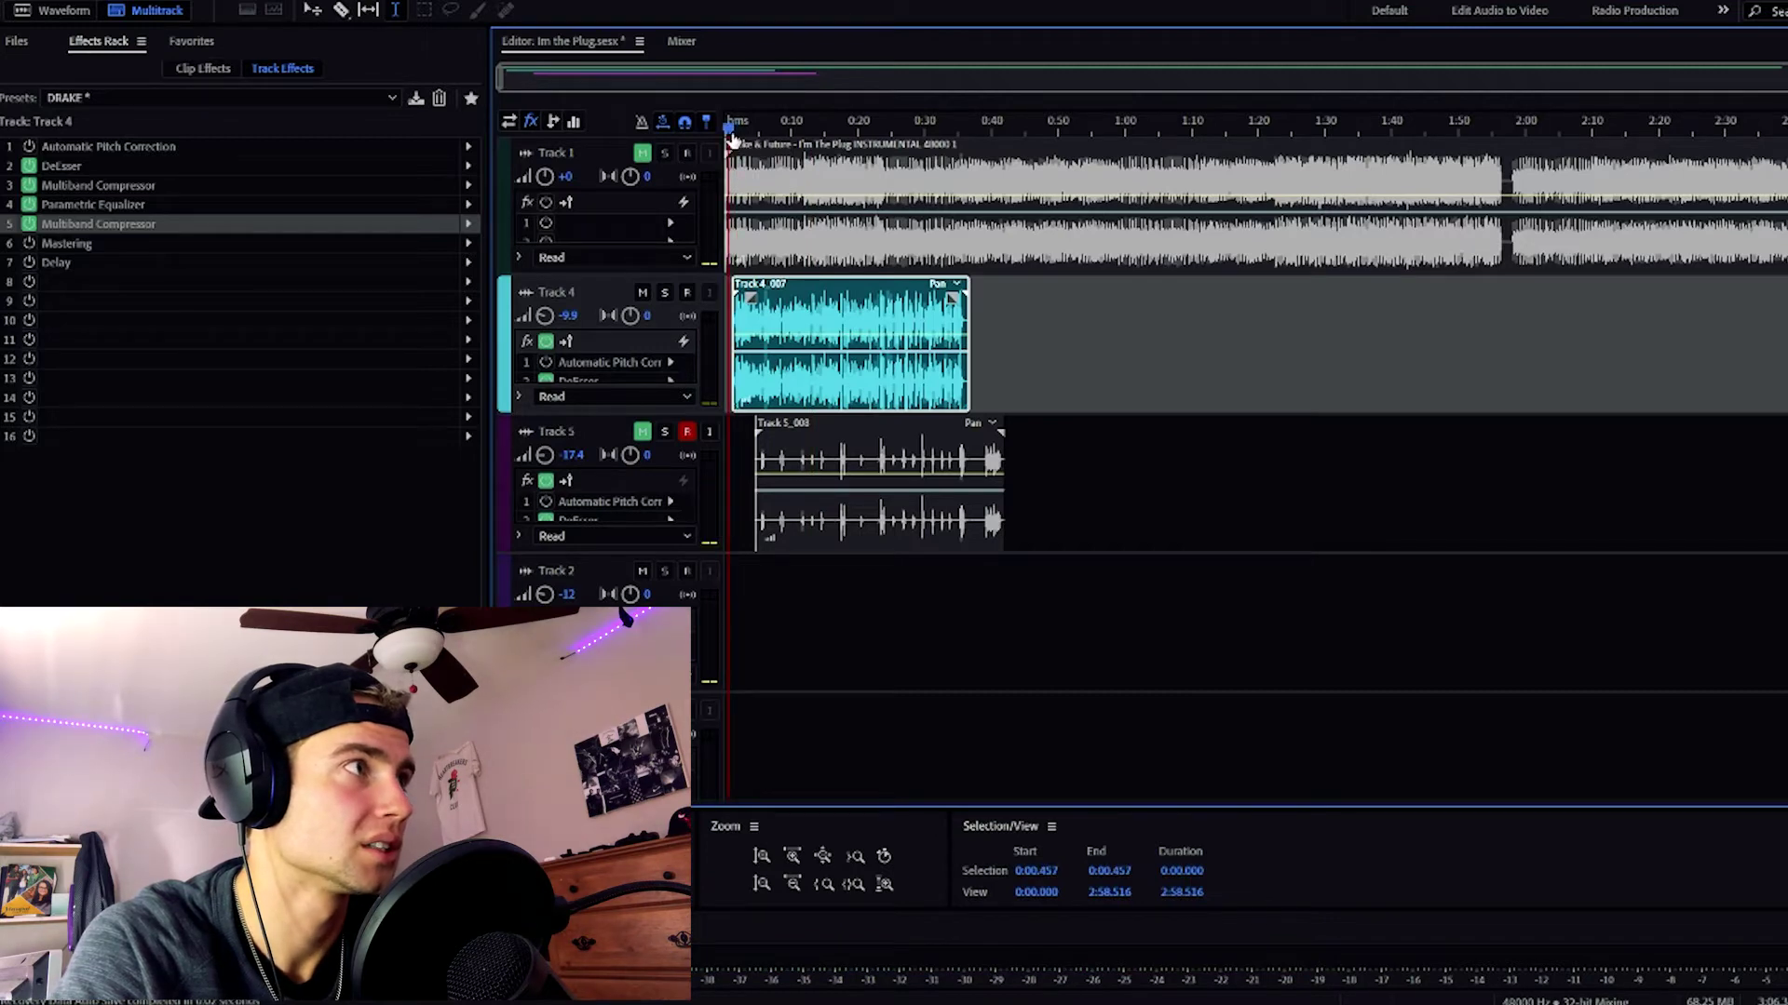
pyautogui.press('space')
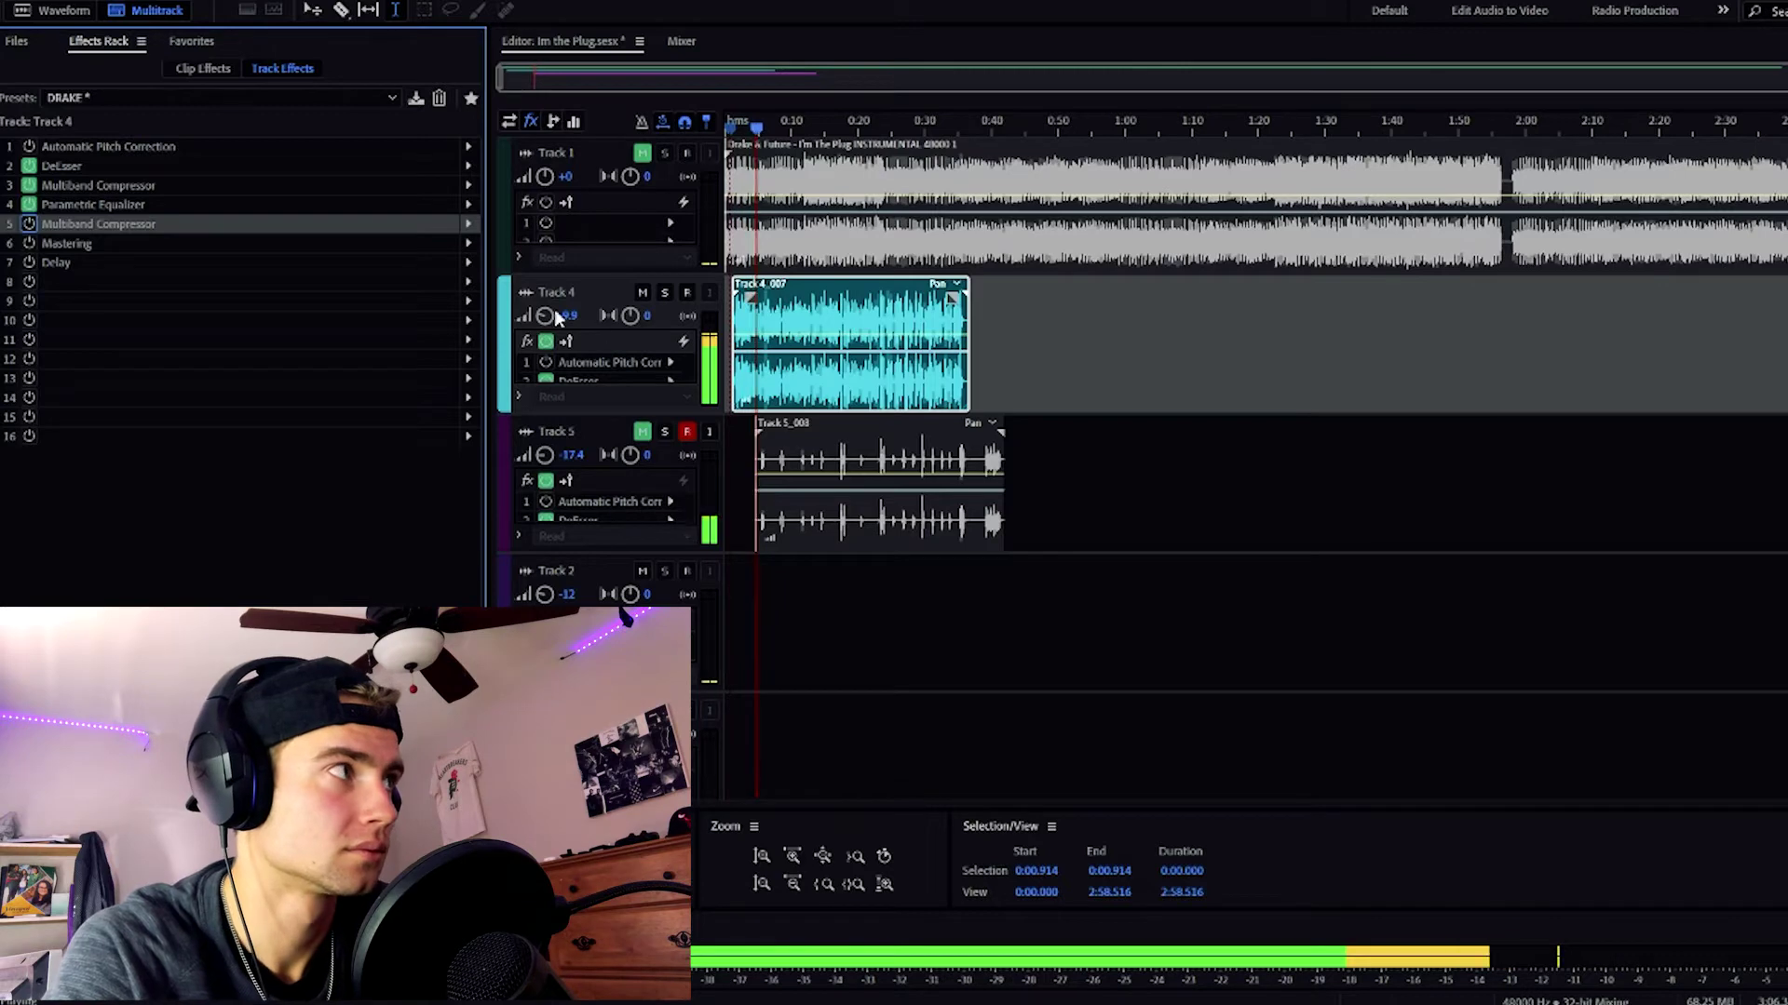
pyautogui.click(29, 224)
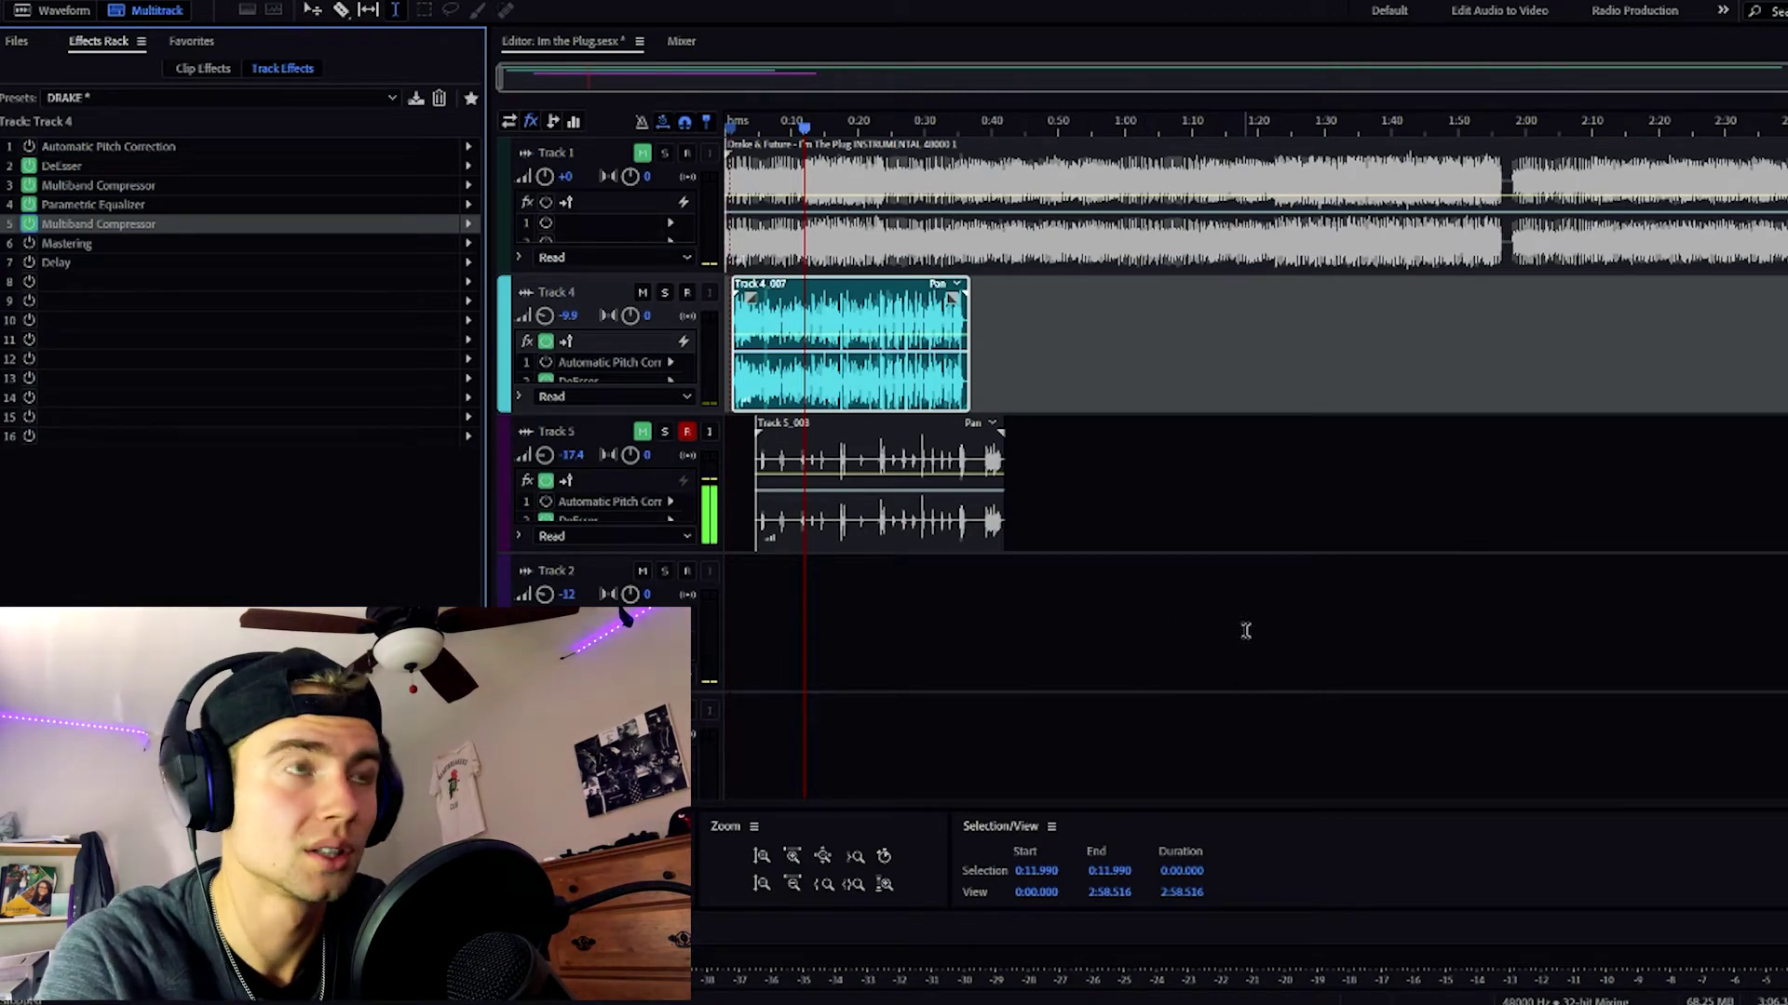
# - Return the playhead to the start, enable the Mastering effect in slot 6 of Track 4's rack, and review its settings
pyautogui.click(734, 162)
pyautogui.press('space')
pyautogui.press('space')
pyautogui.click(726, 162)
pyautogui.doubleClick(66, 243)
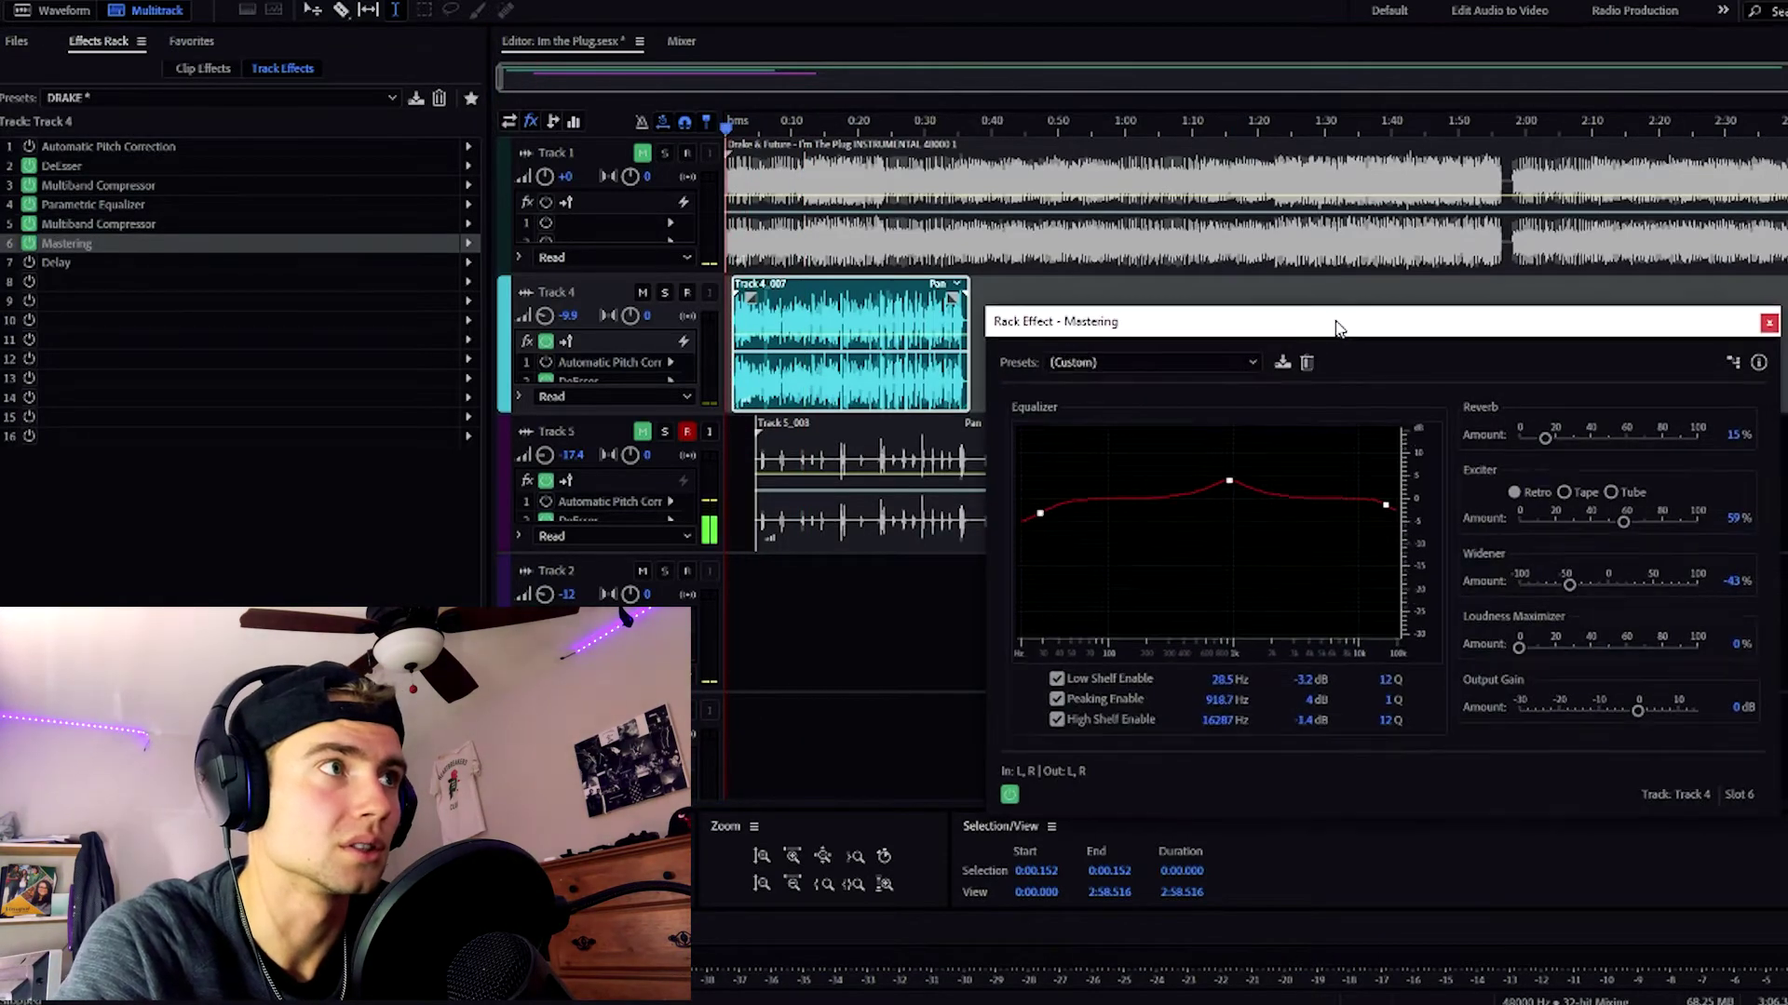
pyautogui.moveTo(1329, 326); pyautogui.dragTo(1385, 330)
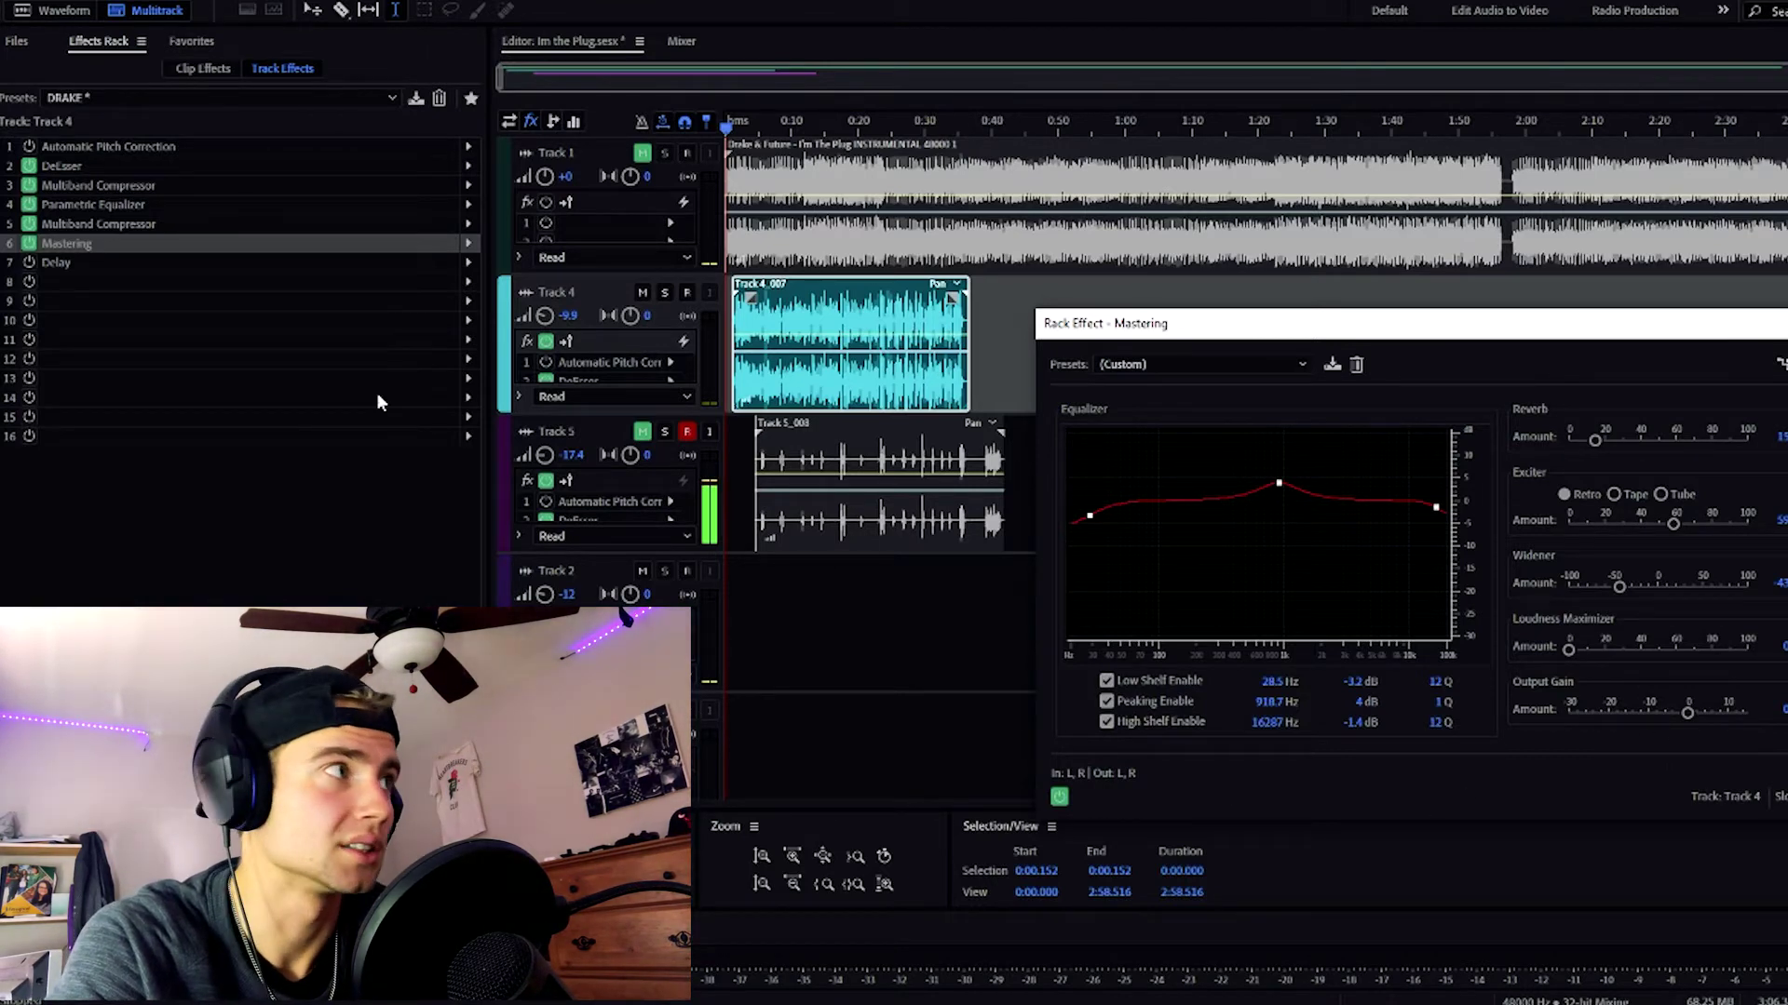
# - Play Track 4 from the start to compare the vocal with Mastering off and on, and close the effect's settings
pyautogui.click(28, 243)
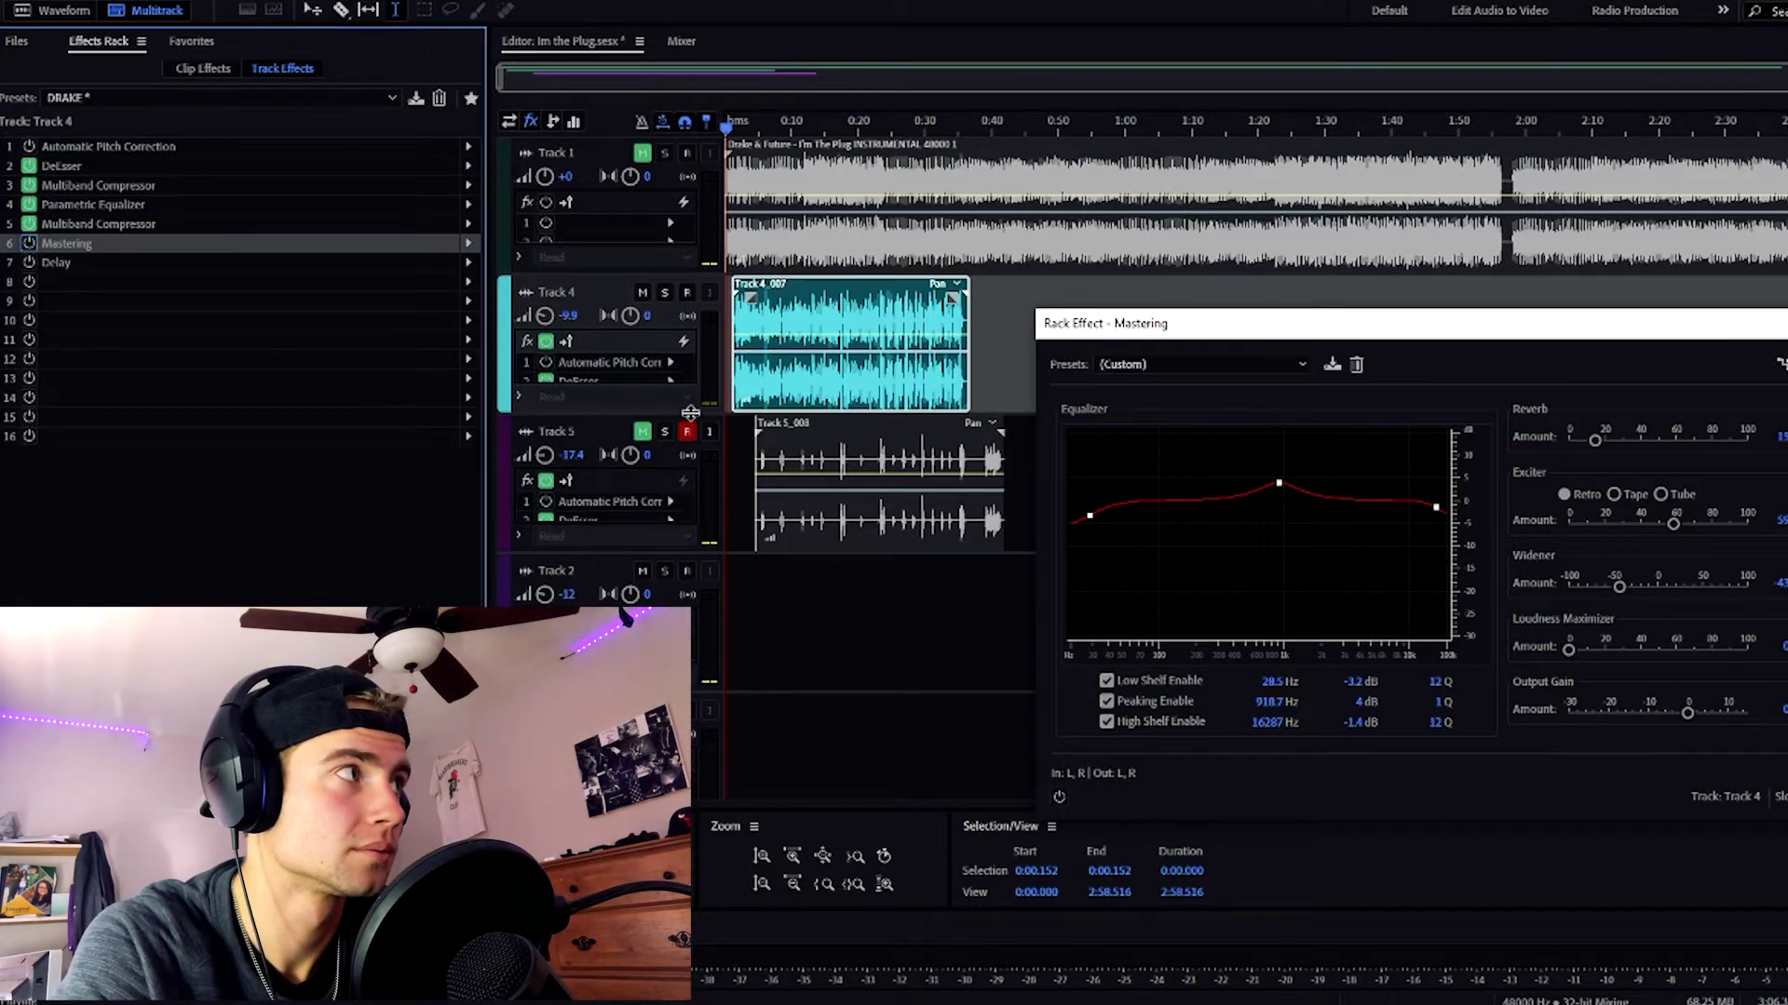
pyautogui.press('space')
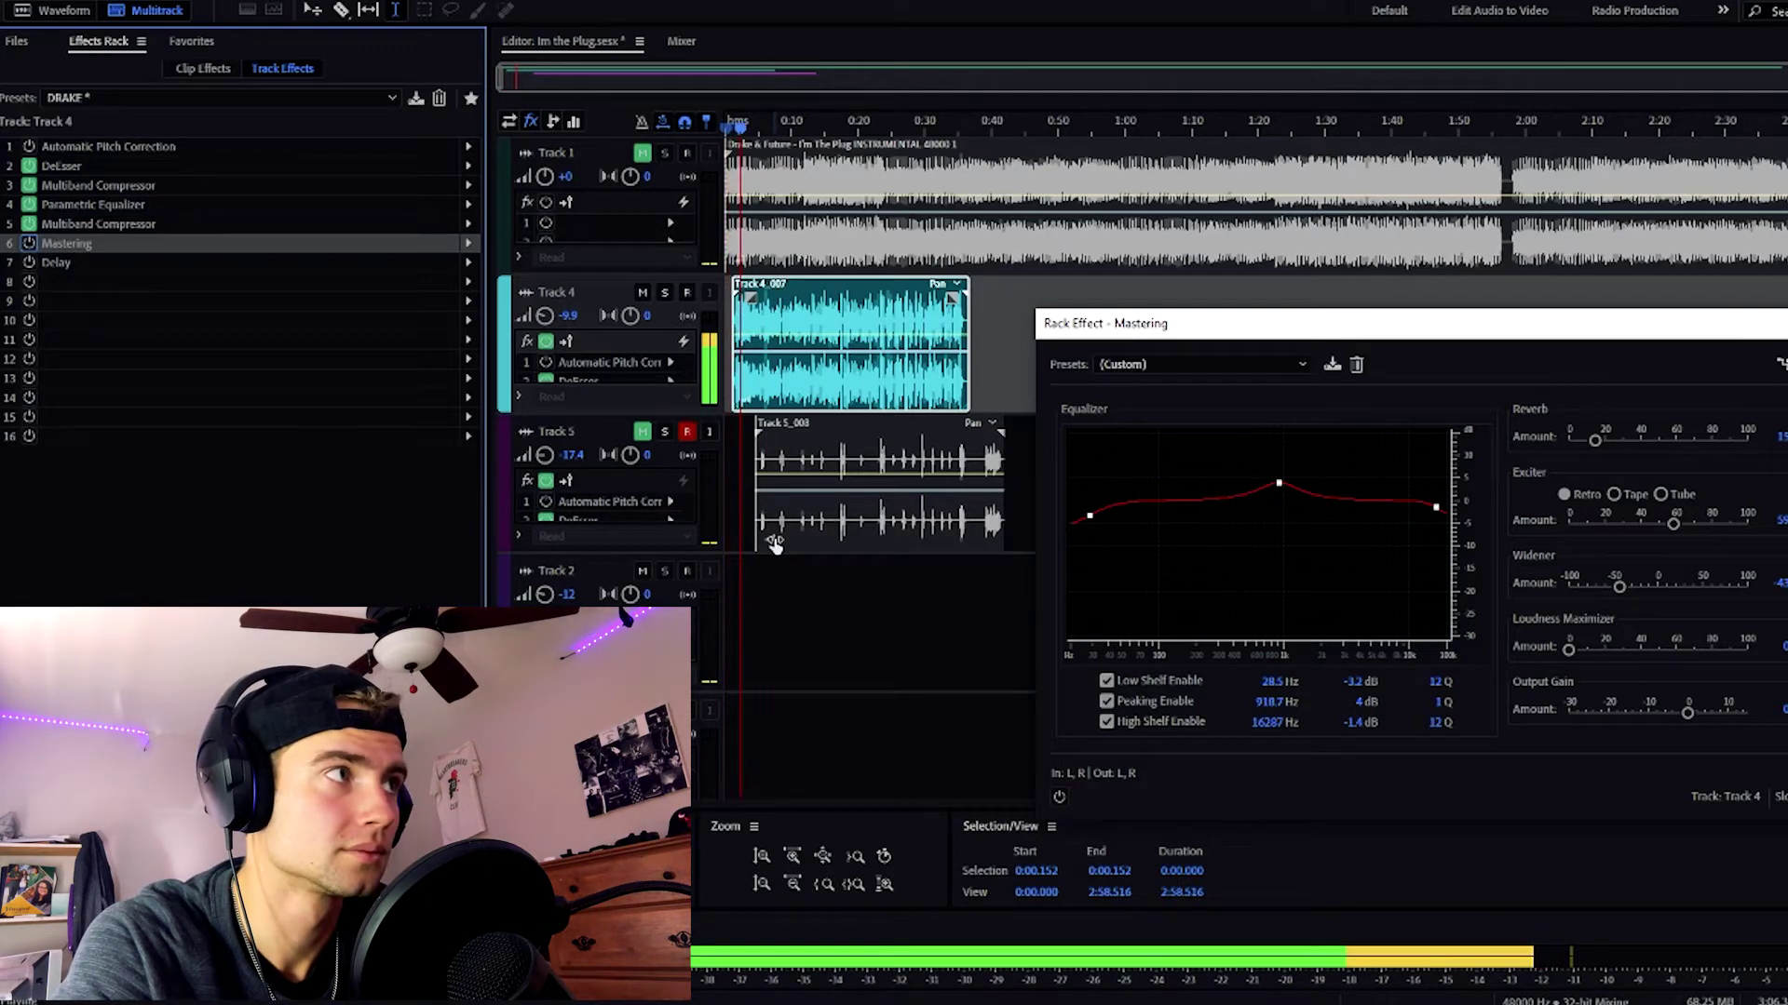
pyautogui.click(28, 243)
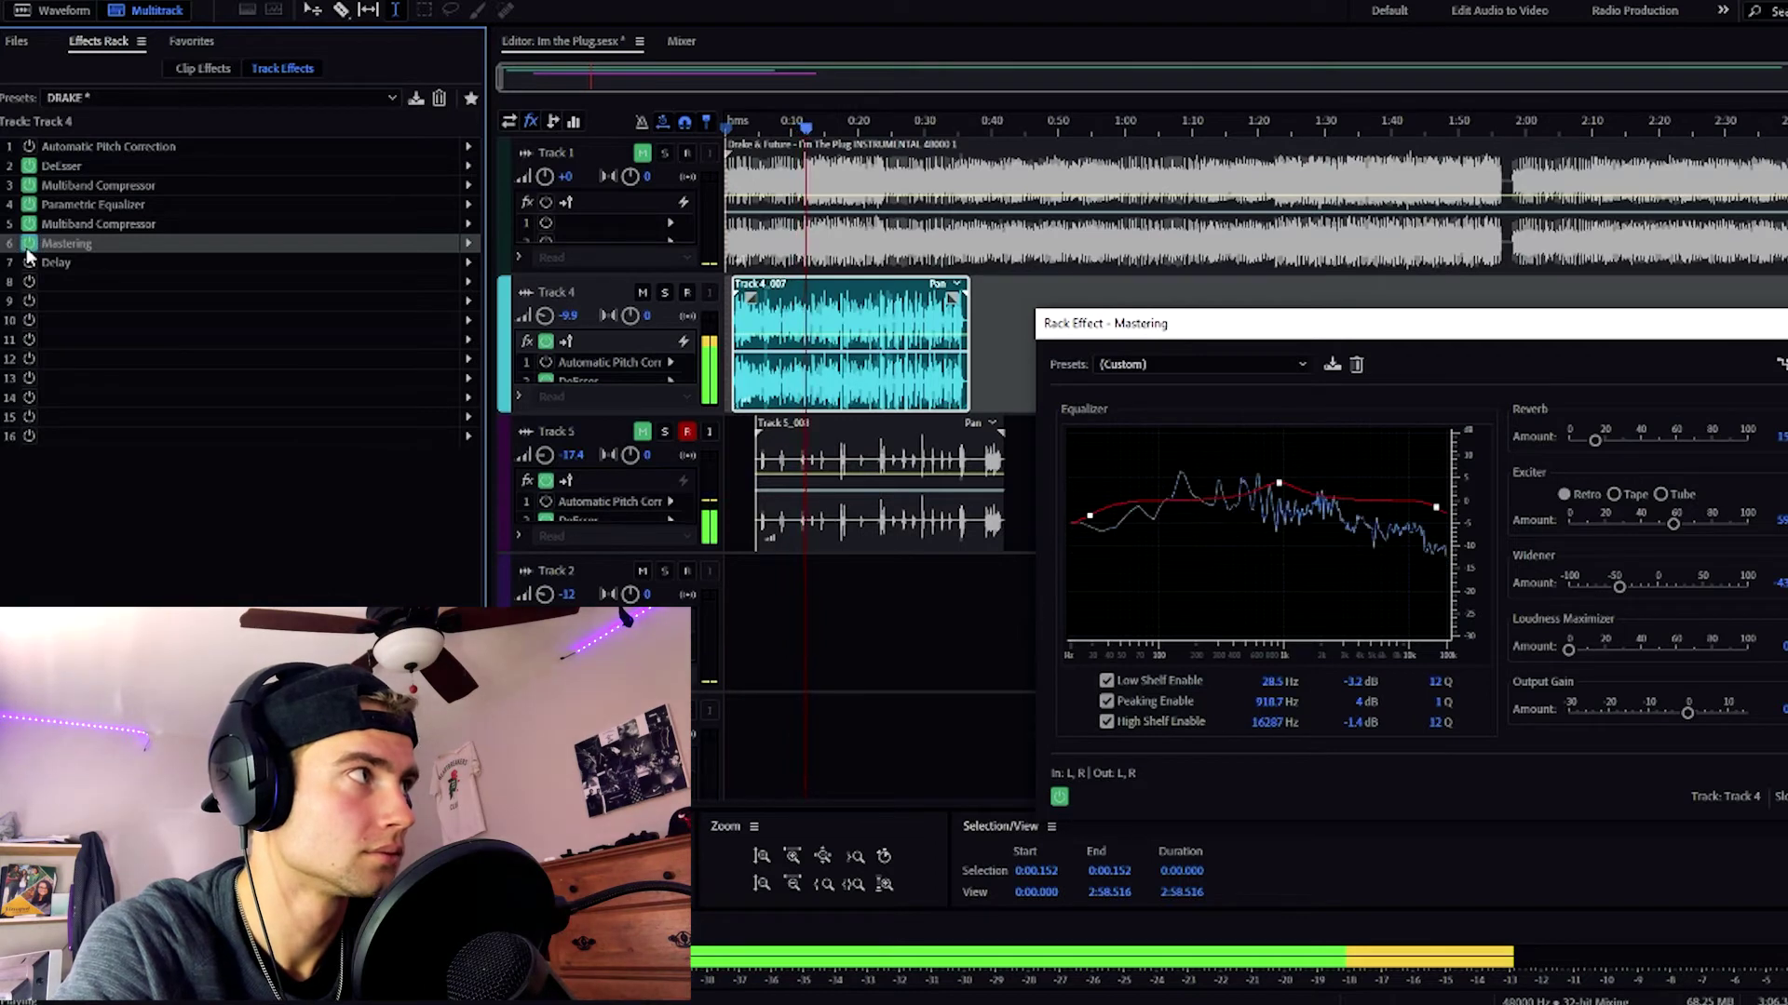
pyautogui.press('space')
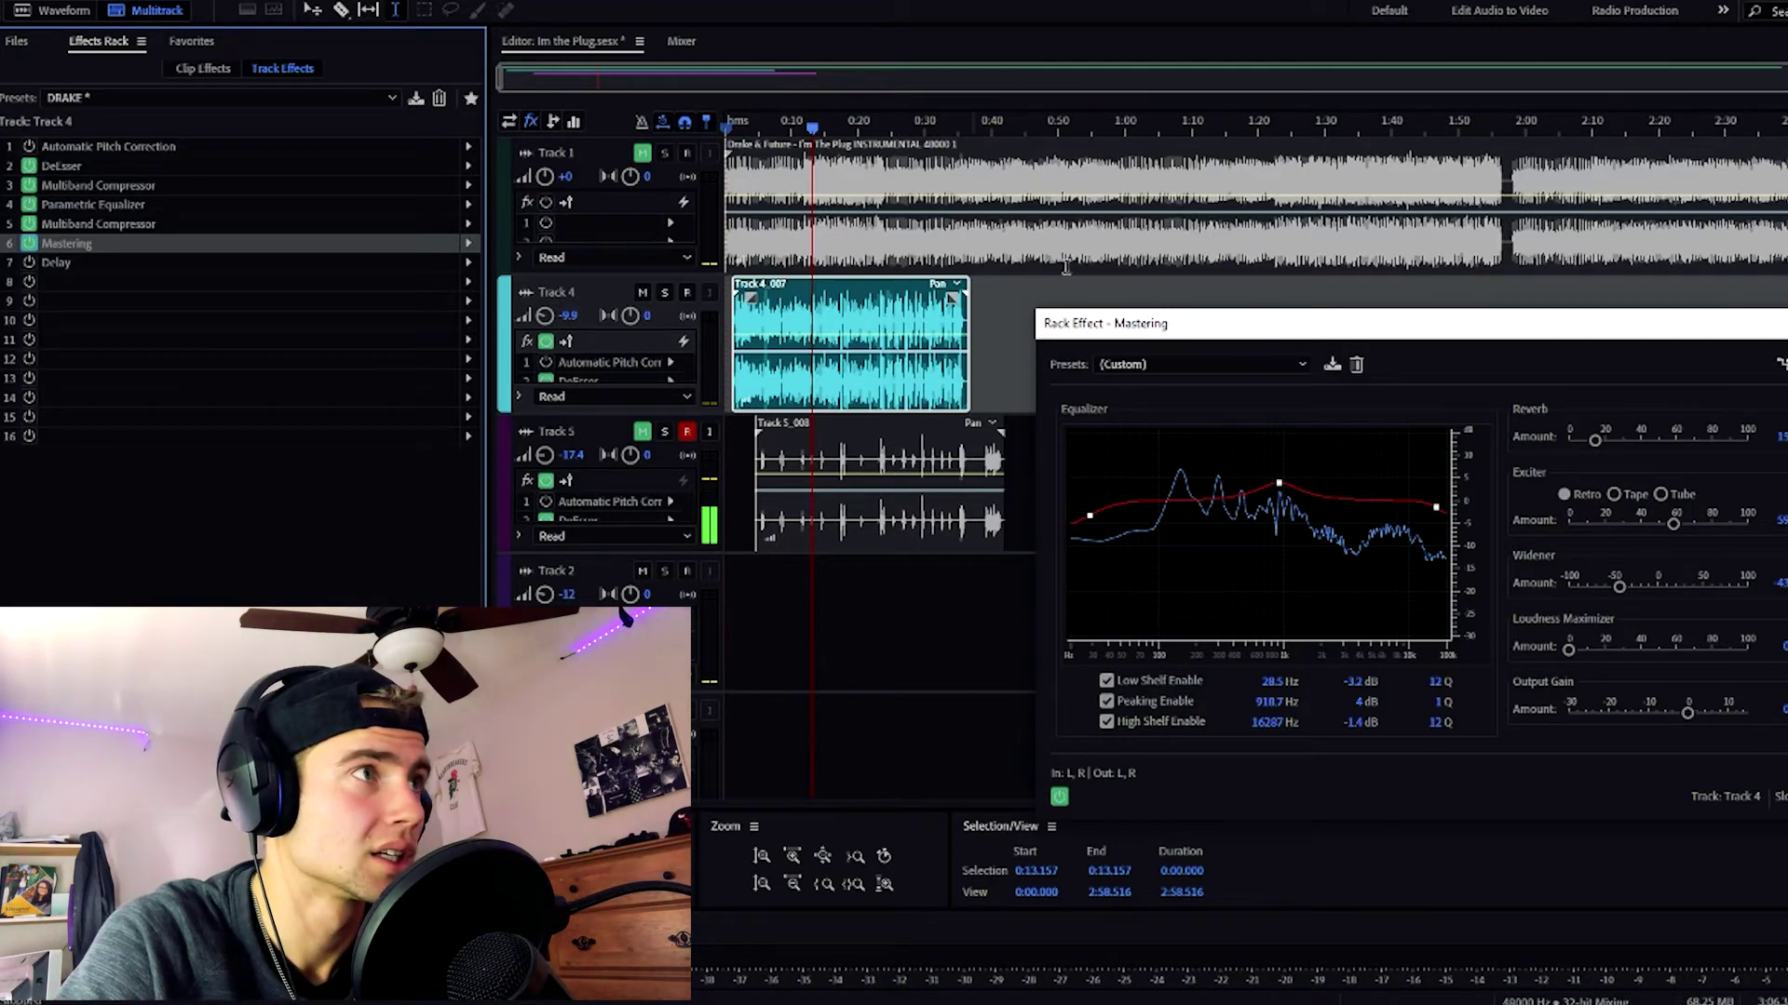
pyautogui.press('Escape')
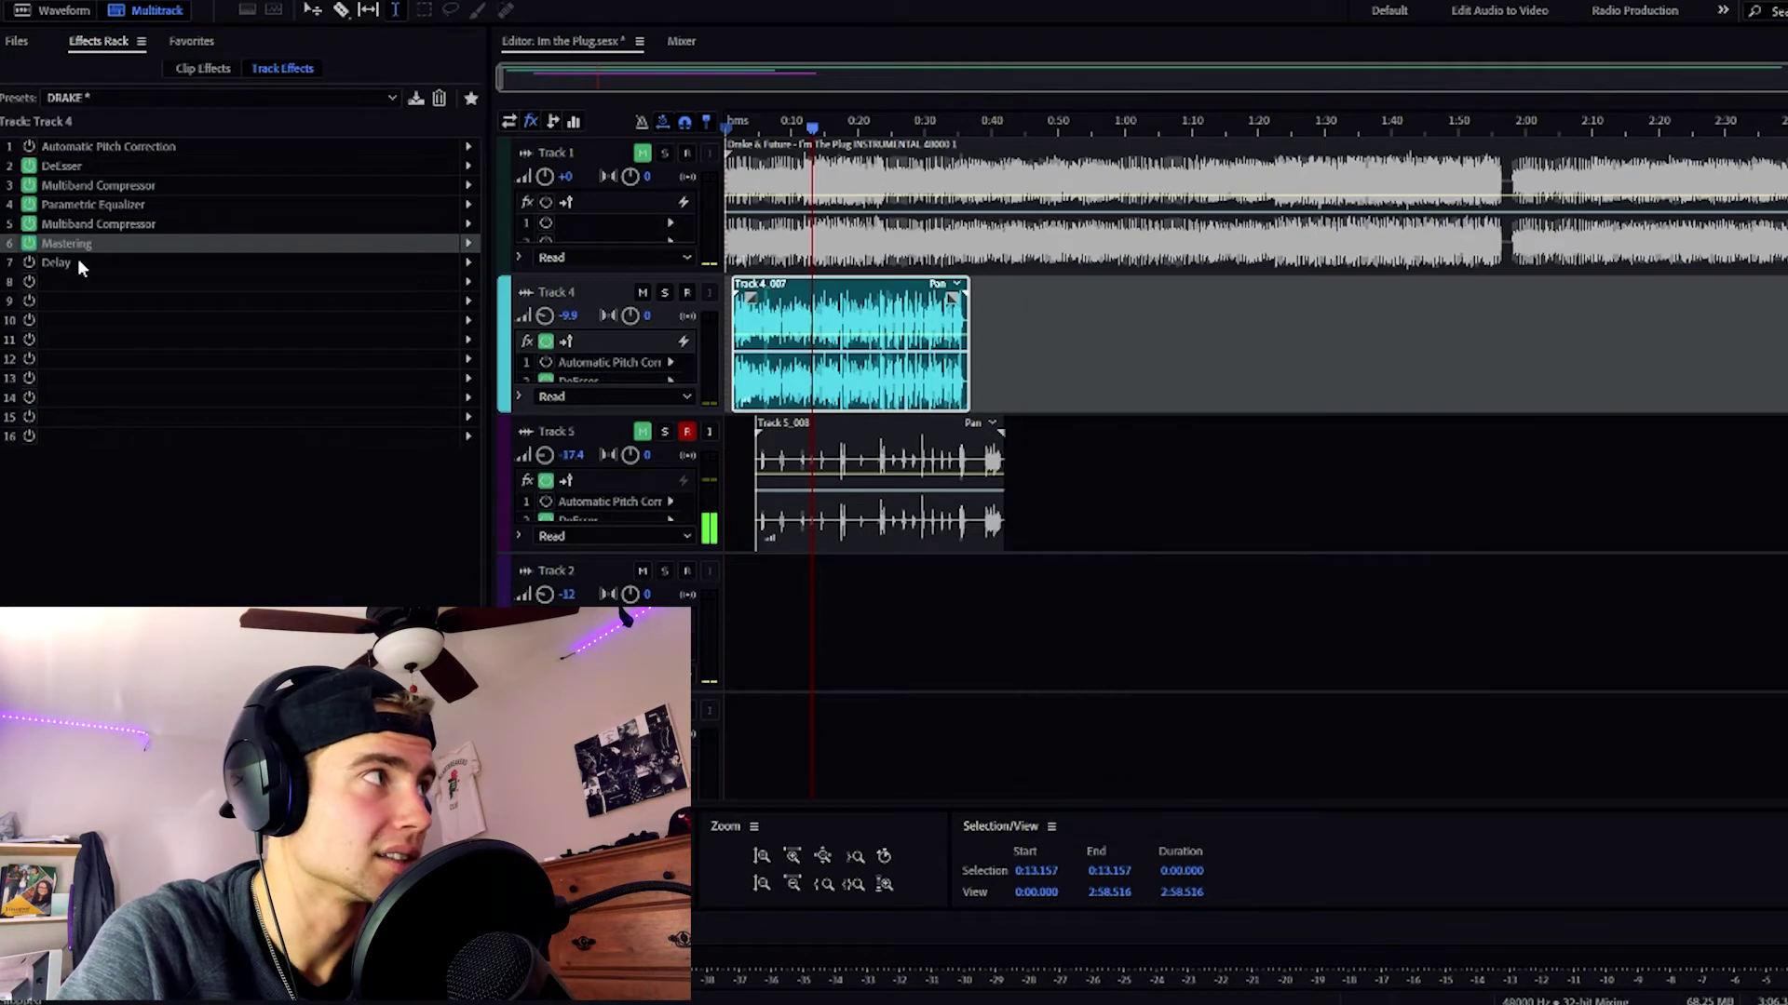
# - Enable the Delay in slot 7 of Track 4's rack and review its channel delay times and mix, keeping the tracks visible
pyautogui.click(30, 263)
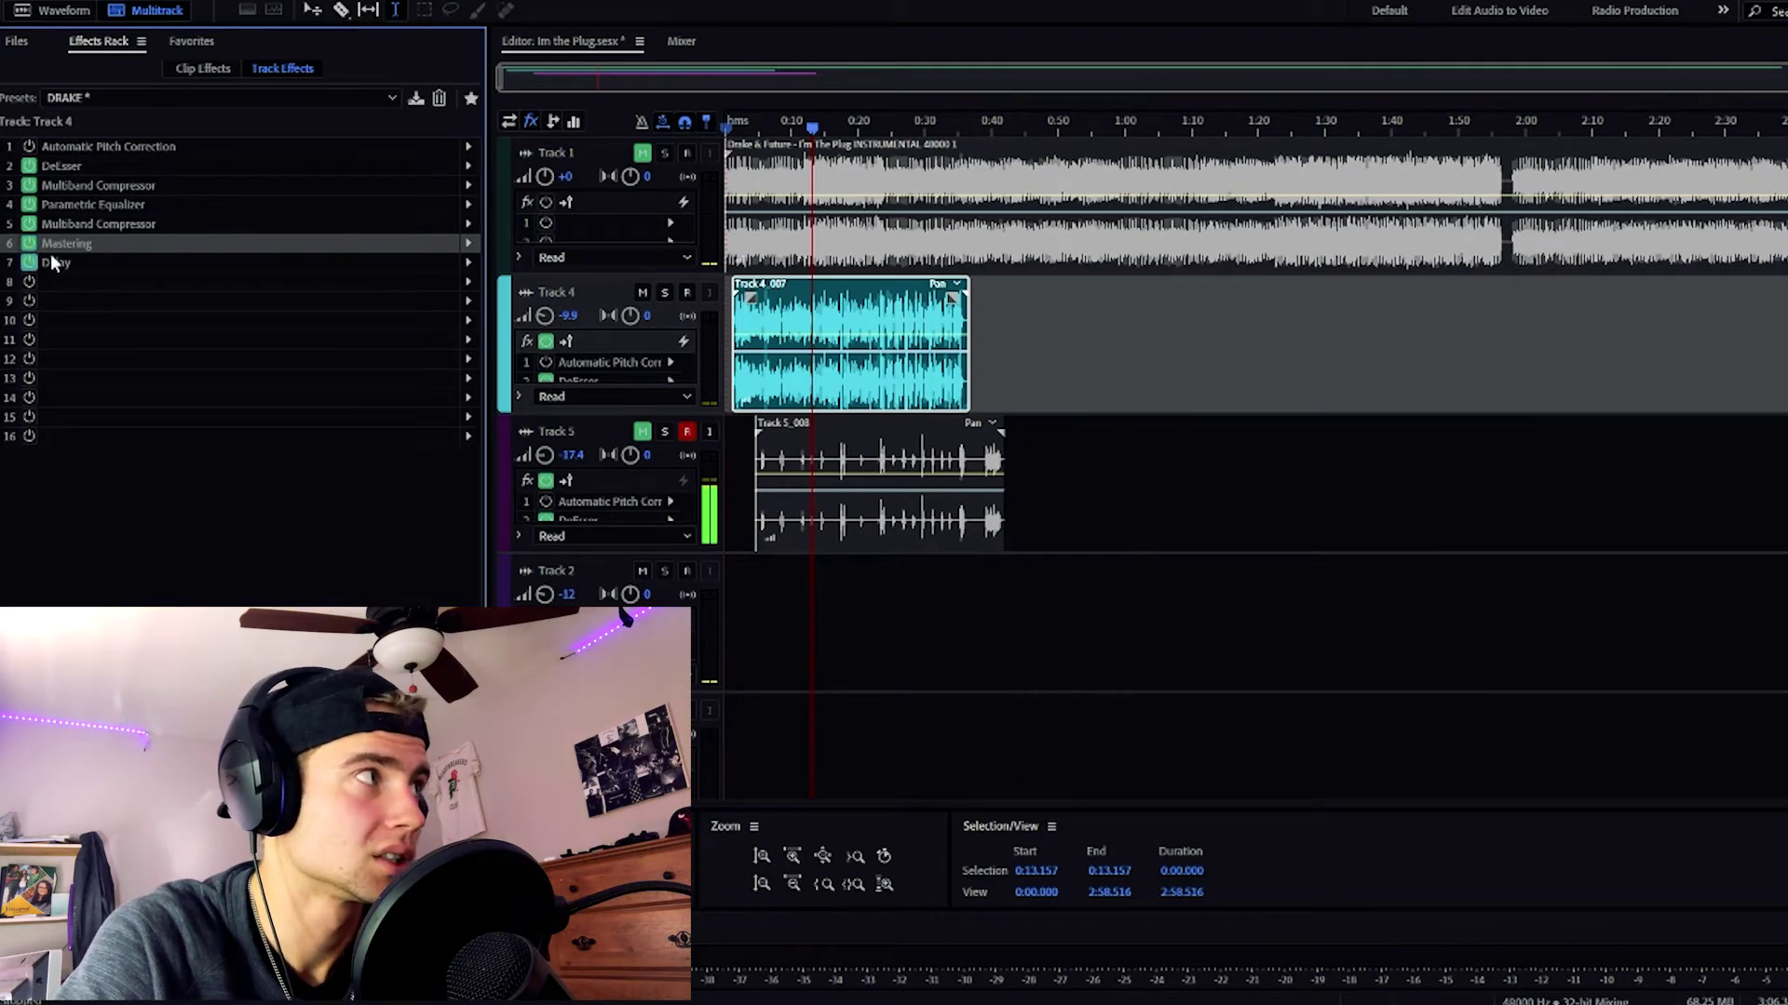
pyautogui.click(101, 262)
pyautogui.doubleClick(101, 262)
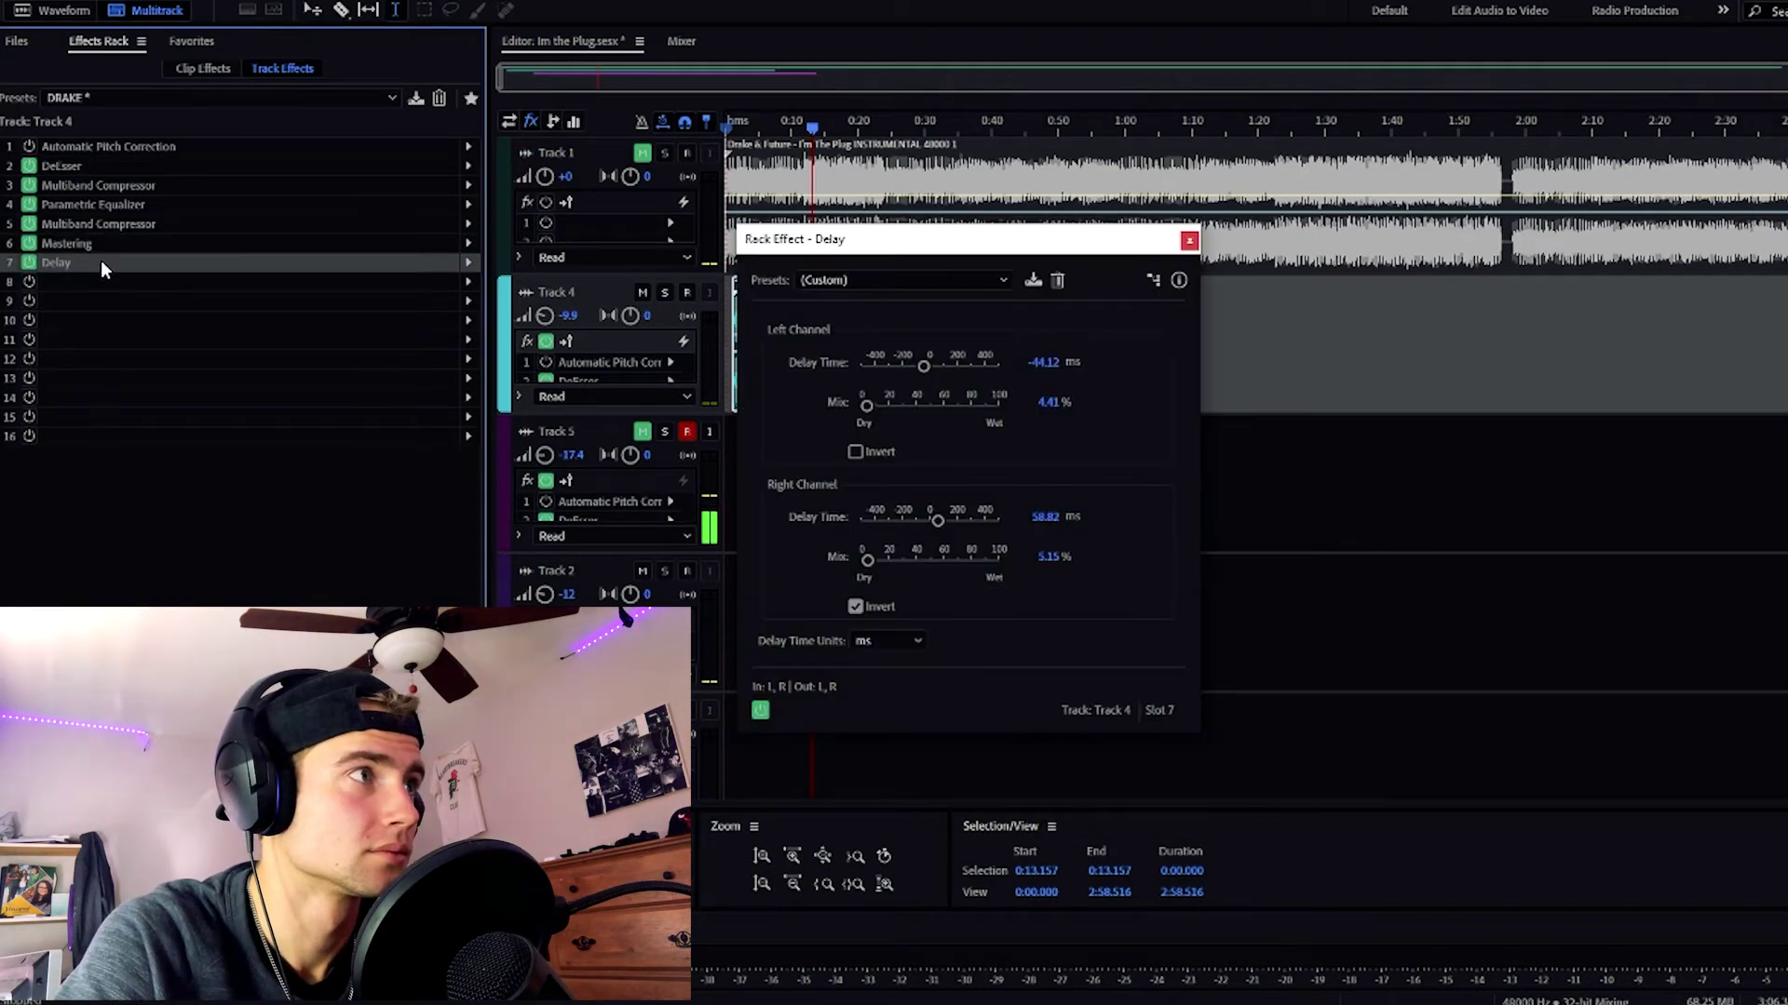
pyautogui.moveTo(905, 240); pyautogui.dragTo(1274, 282)
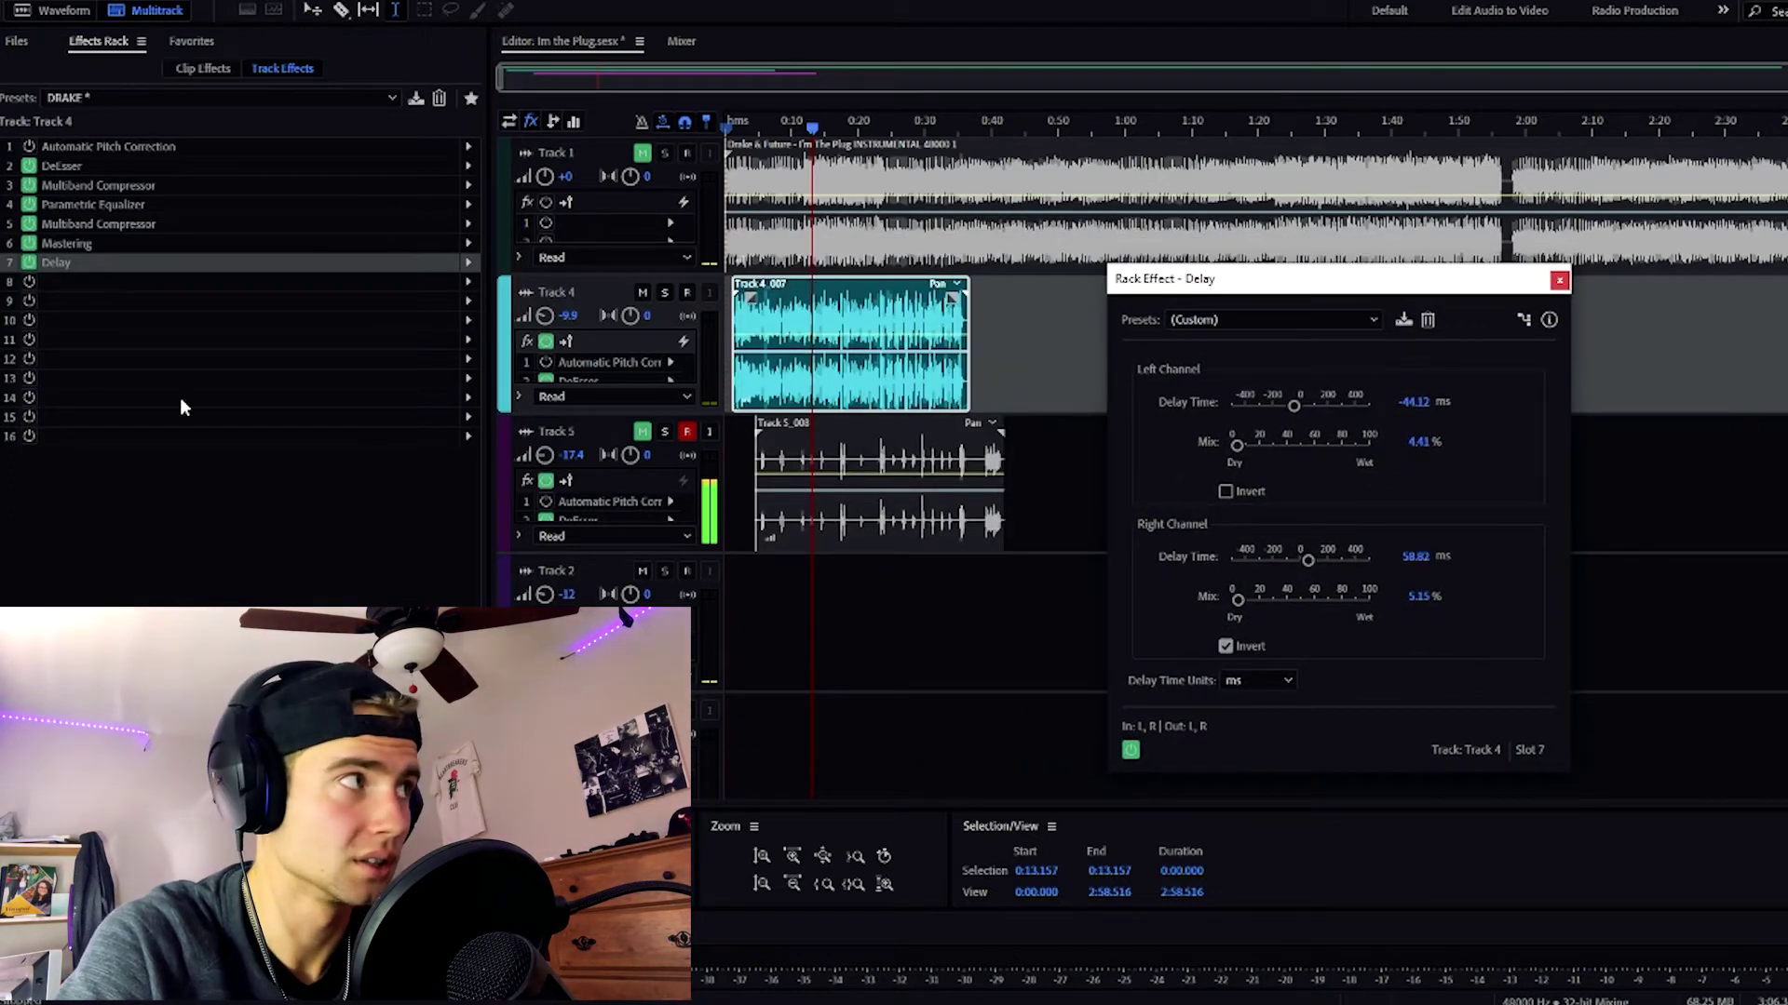
# - Play Track 4 from near the start to compare the vocal with the Delay off and on, and close the delay settings
pyautogui.click(30, 263)
pyautogui.click(734, 158)
pyautogui.press('space')
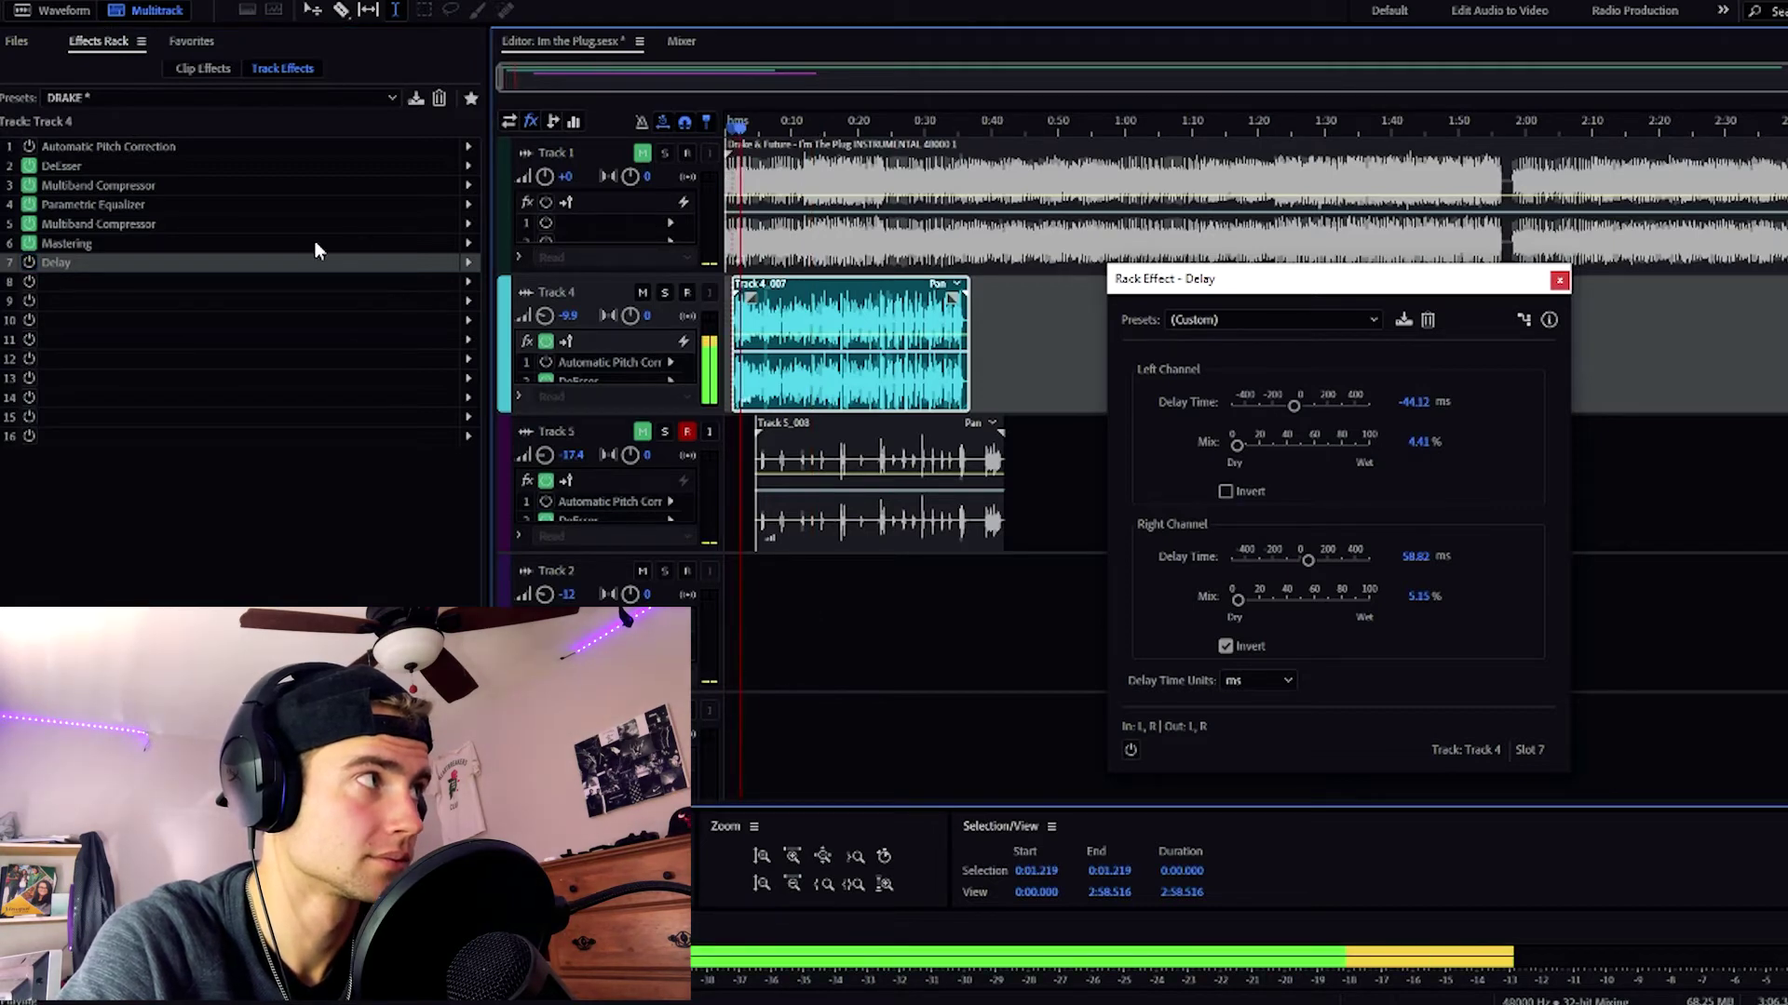
pyautogui.click(30, 262)
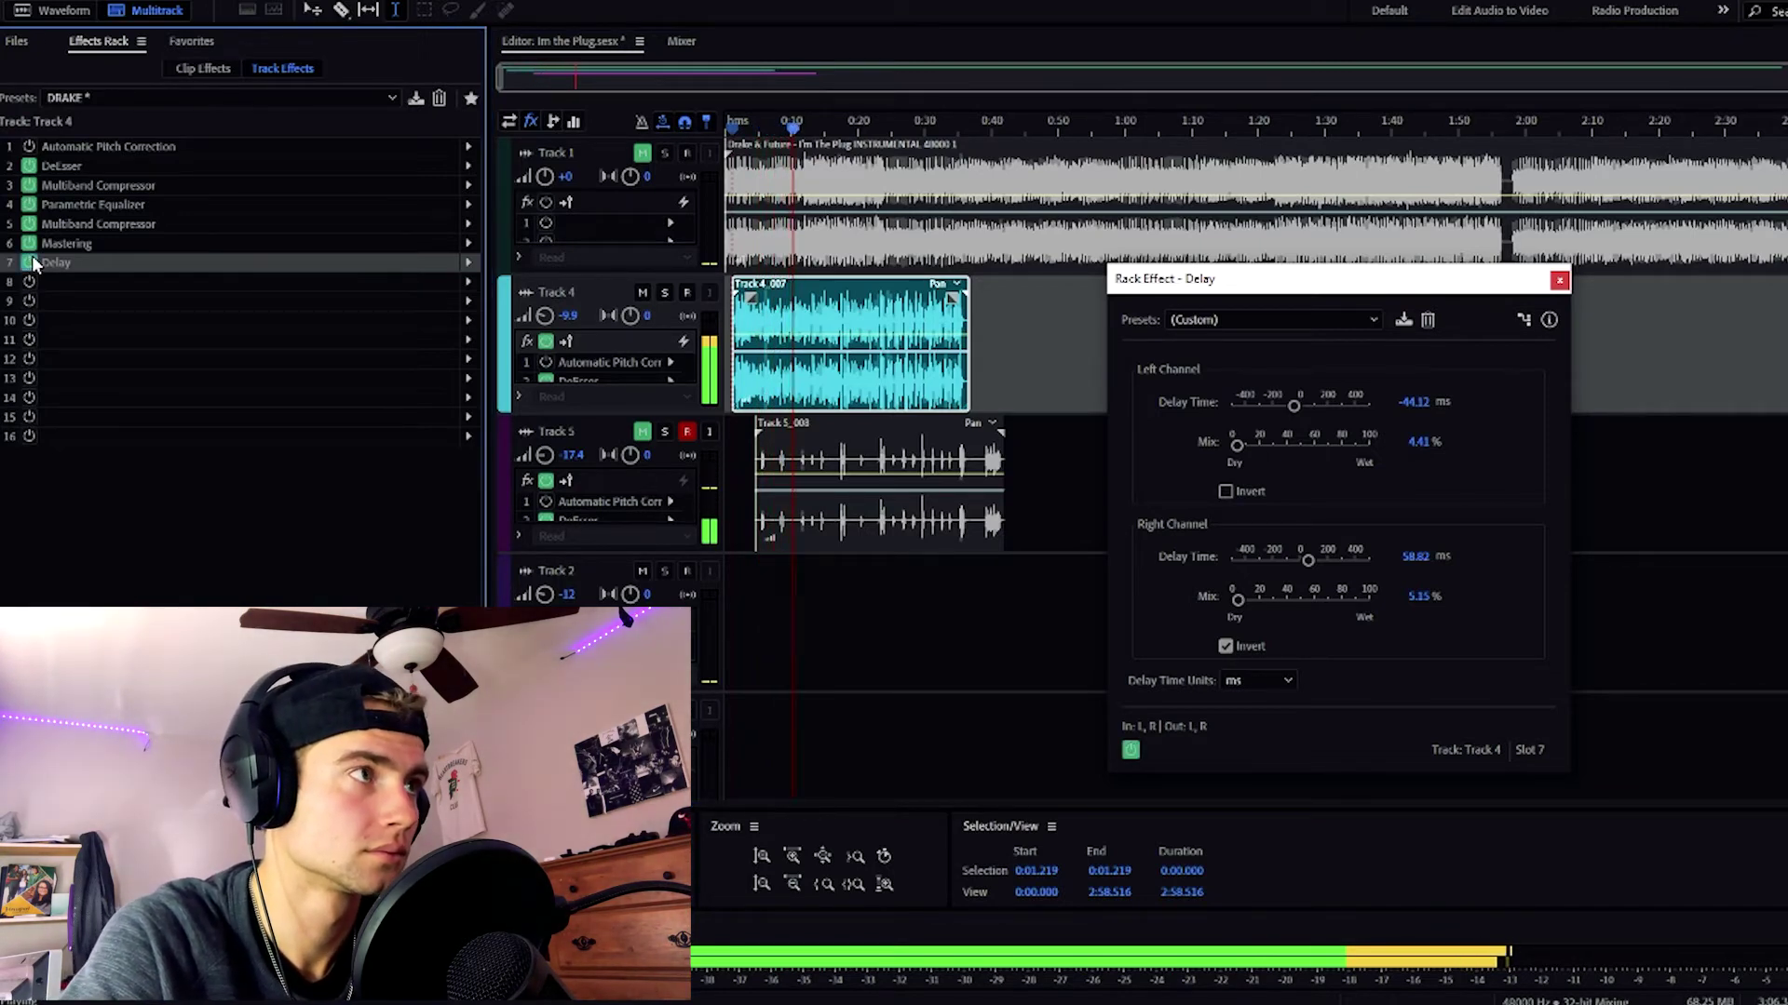
pyautogui.press('space')
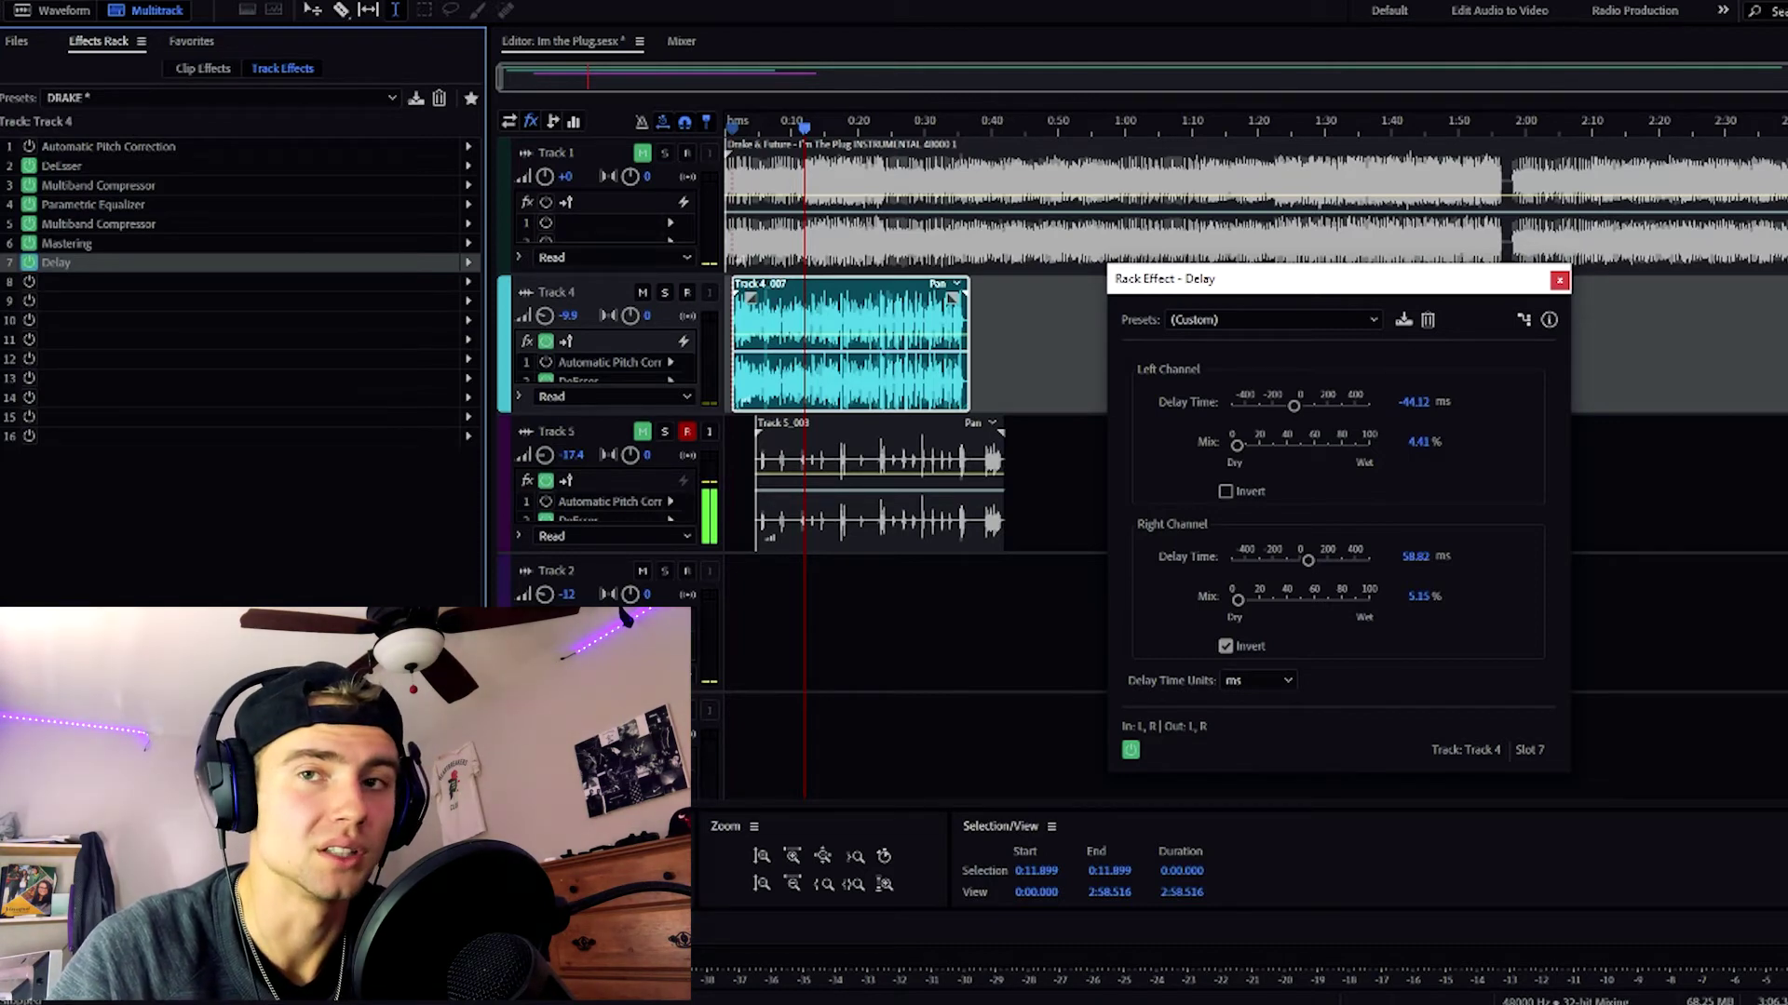
pyautogui.click(1560, 281)
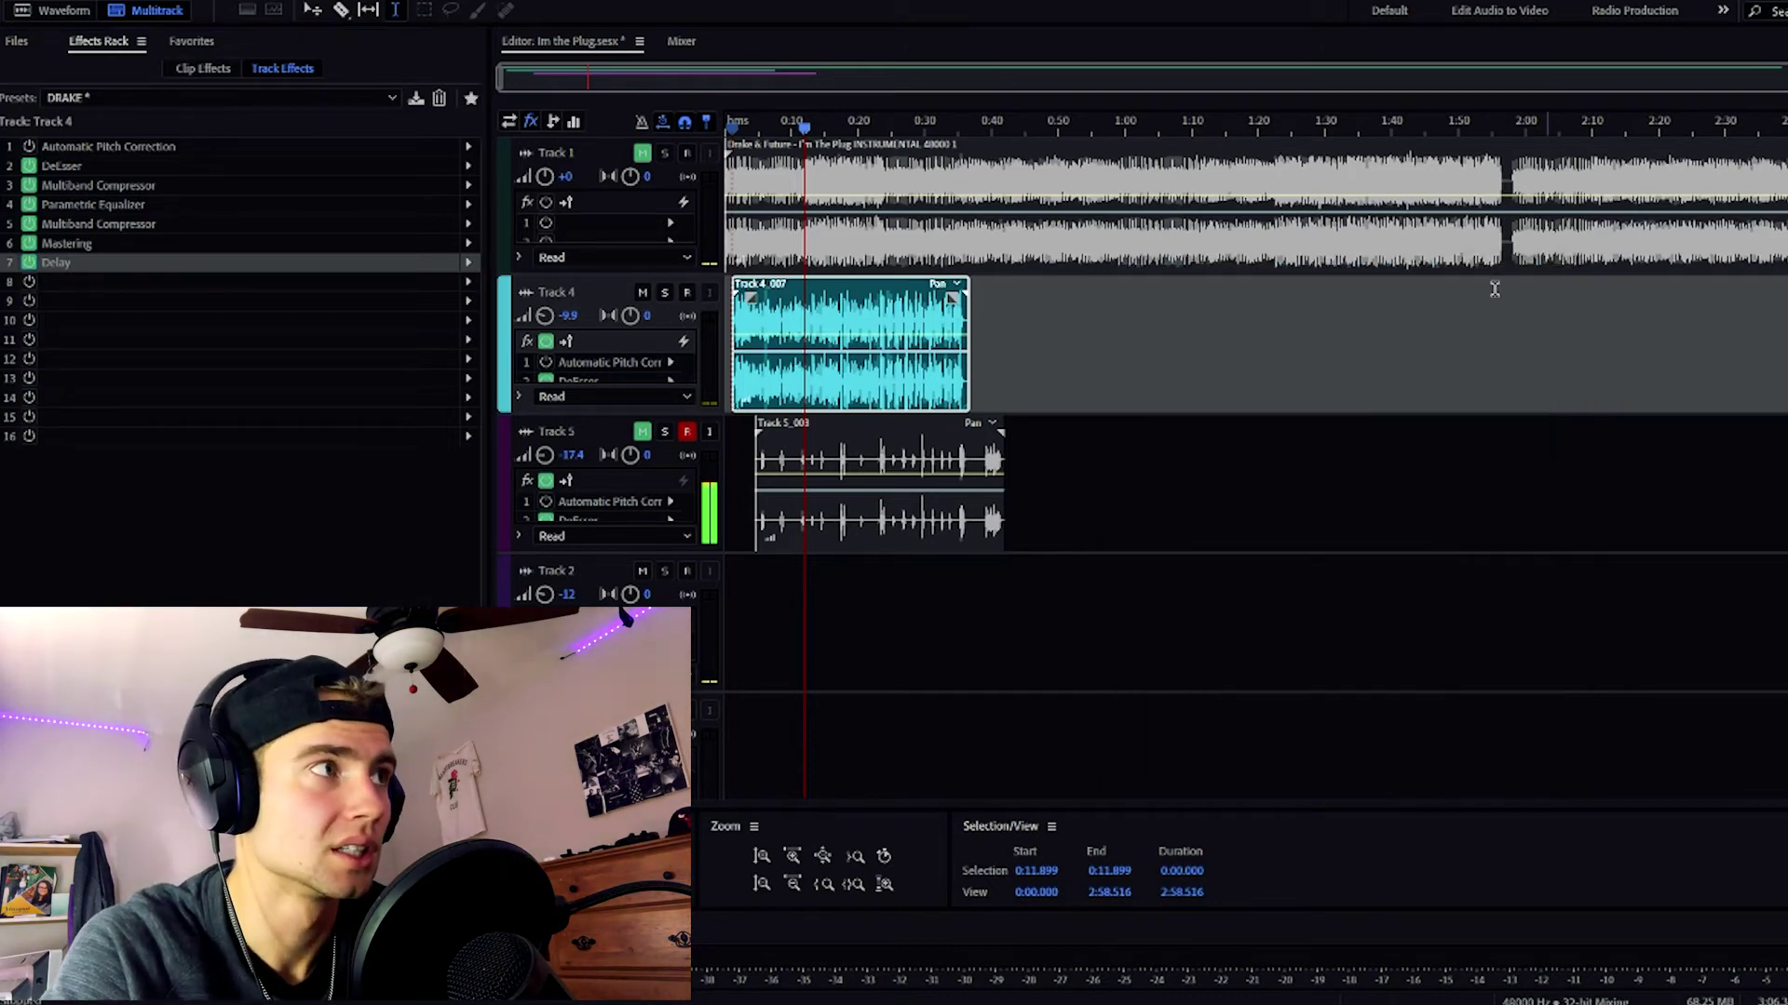
# - Unmute Track 5 and return the playhead to 0:00.000
pyautogui.click(649, 441)
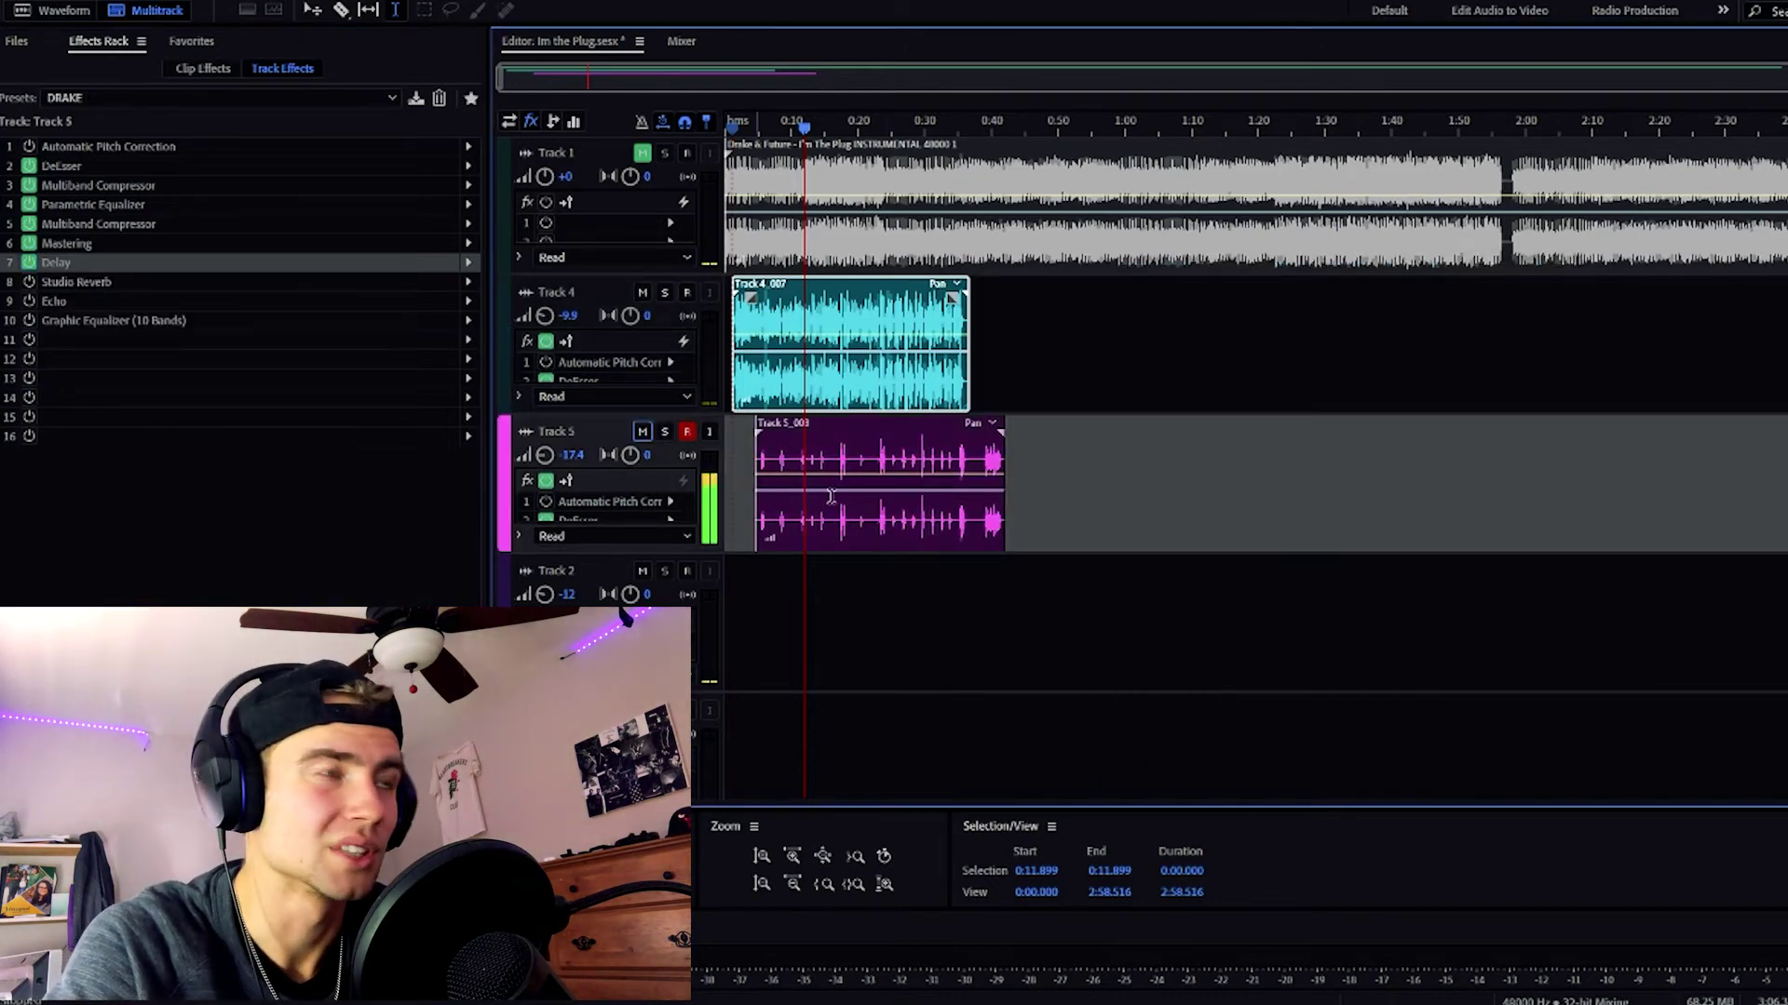
pyautogui.click(740, 478)
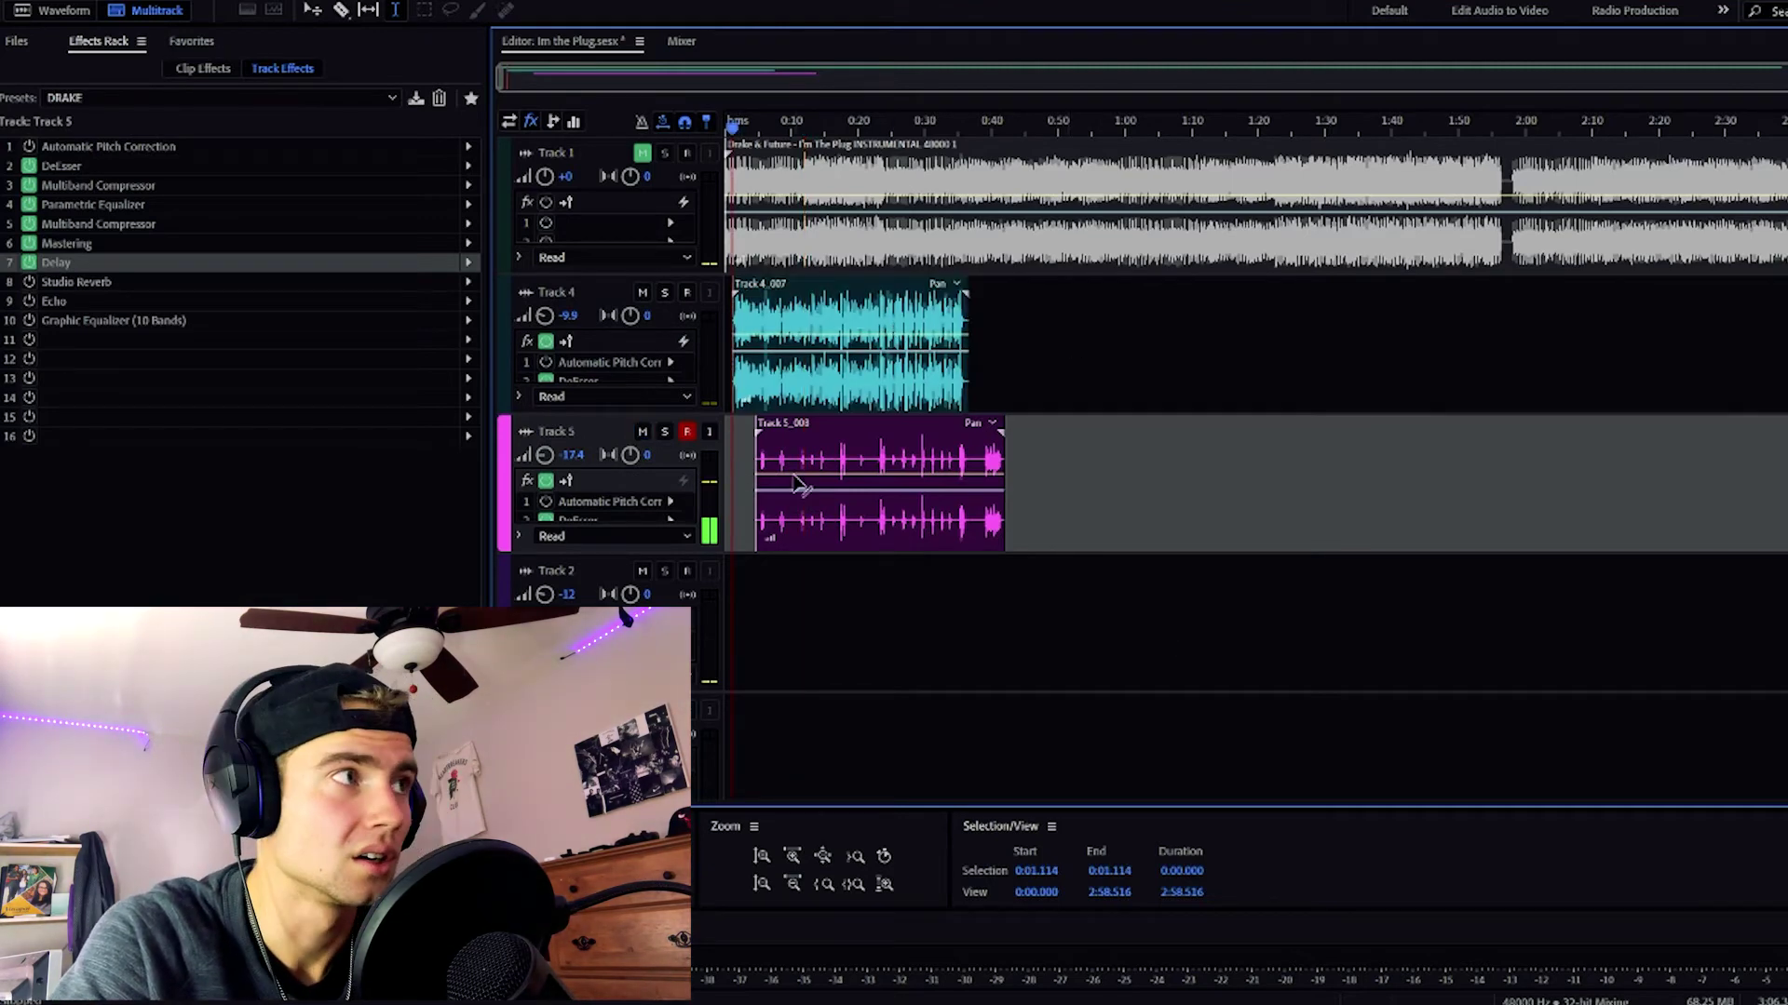
pyautogui.click(740, 493)
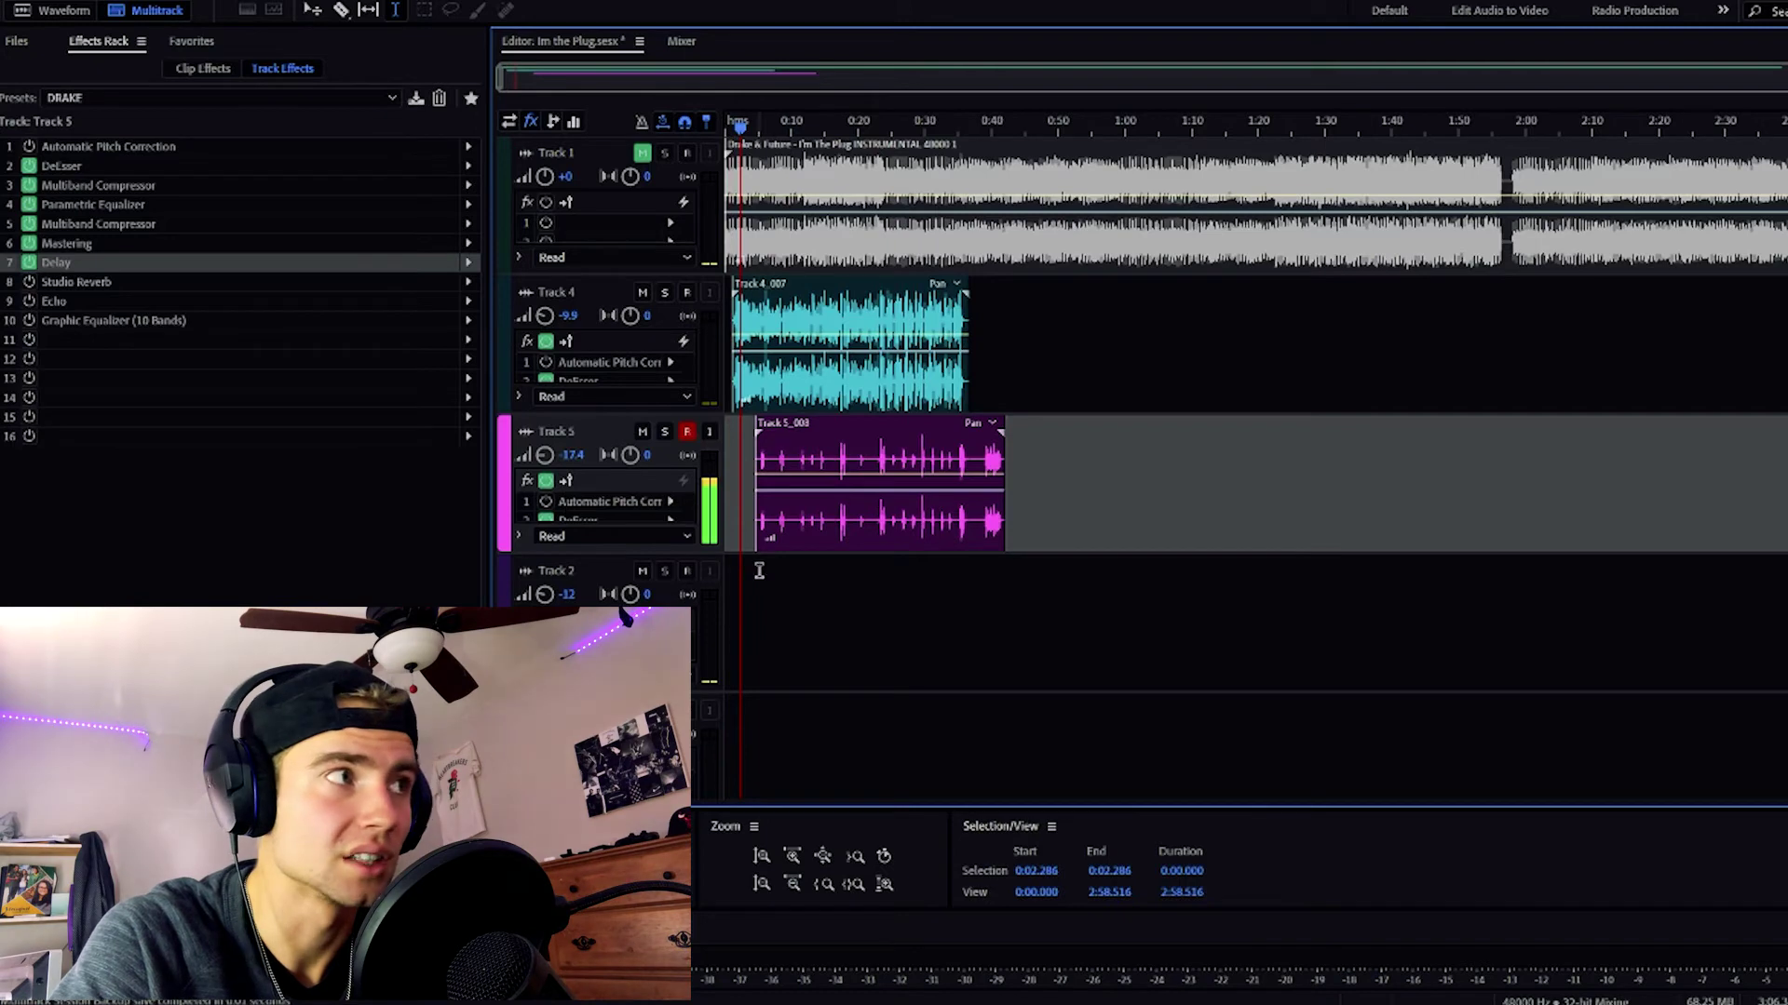
pyautogui.moveTo(742, 133); pyautogui.dragTo(726, 126)
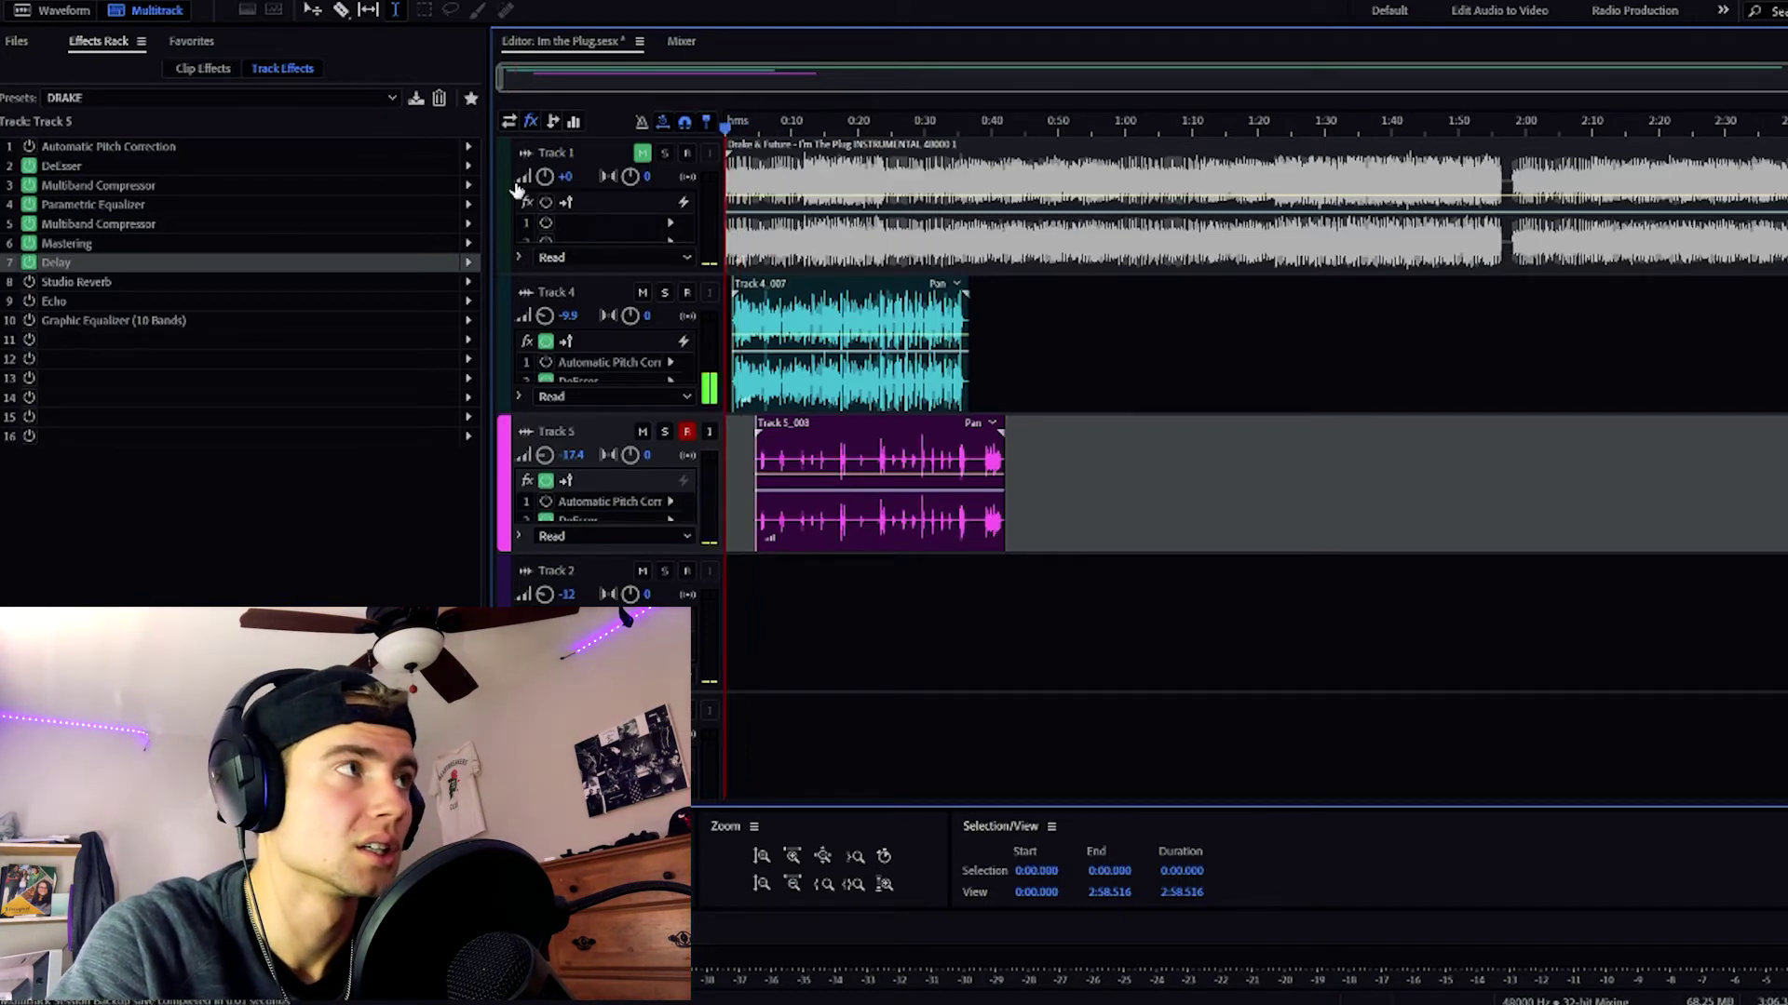